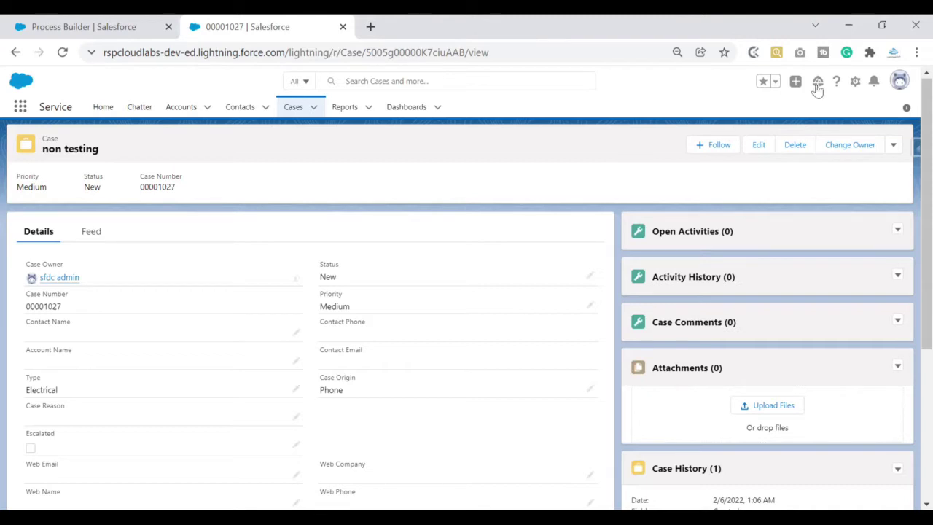
Open Setup and search for "notif" to reach the Custom Notifications page.
click(855, 81)
click(833, 113)
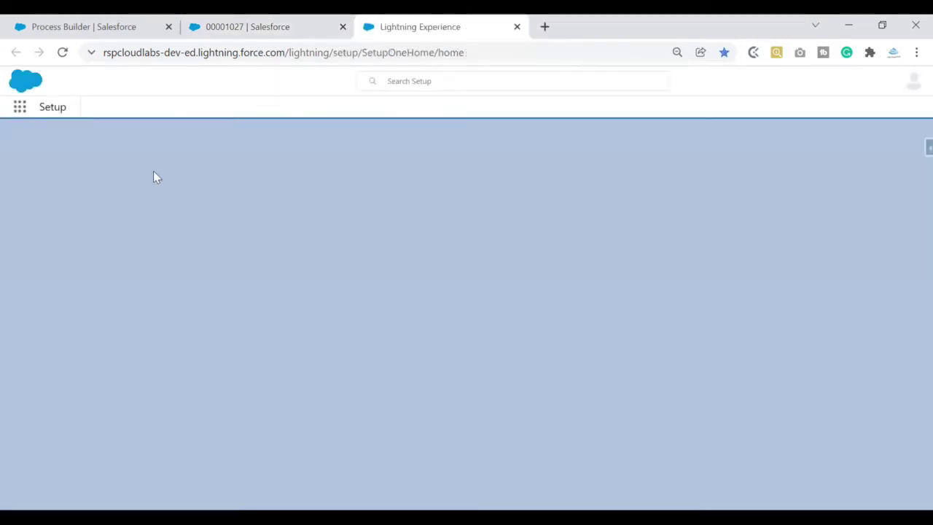
click(58, 139)
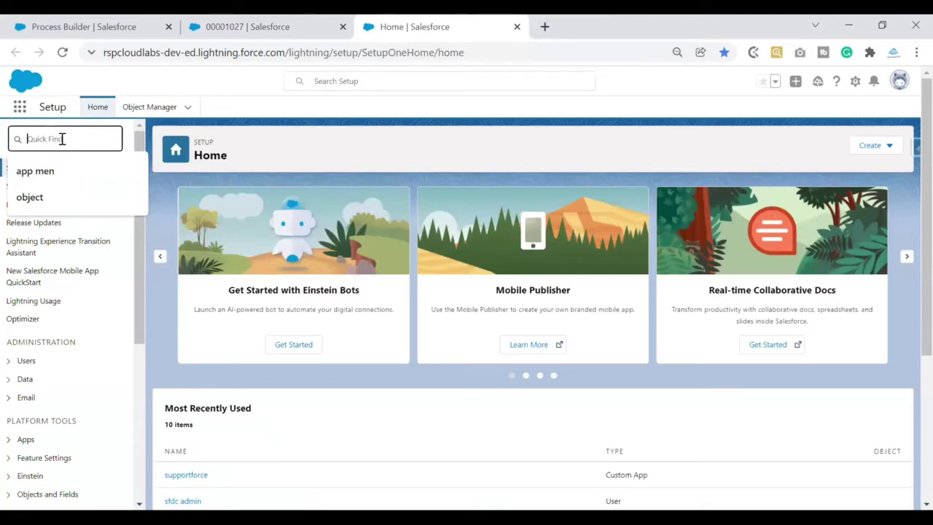
text(notif)
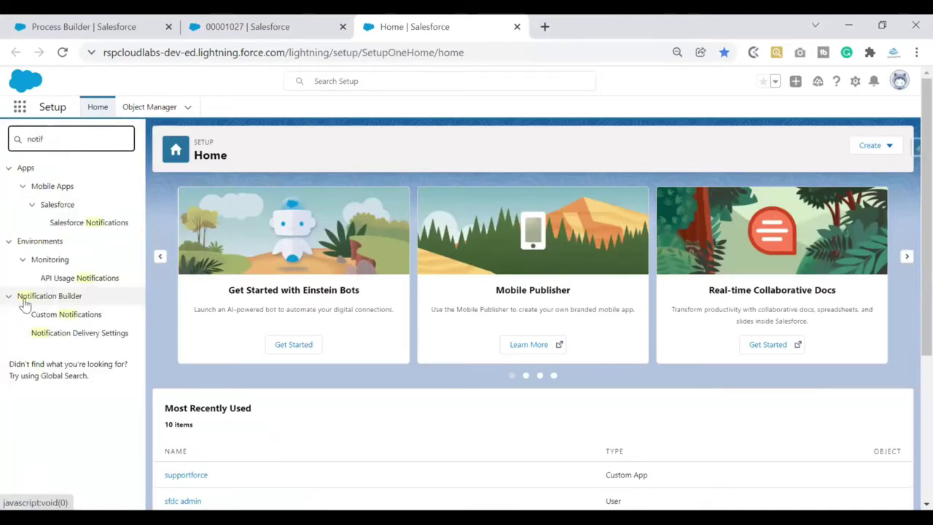
click(76, 320)
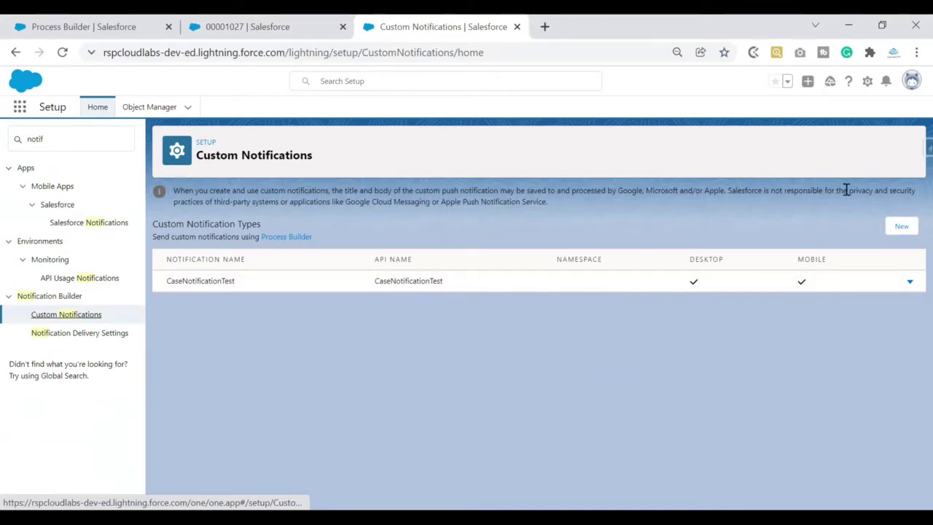
Start a new custom notification type with CaseTypeNotification as both its name and API name.
click(905, 231)
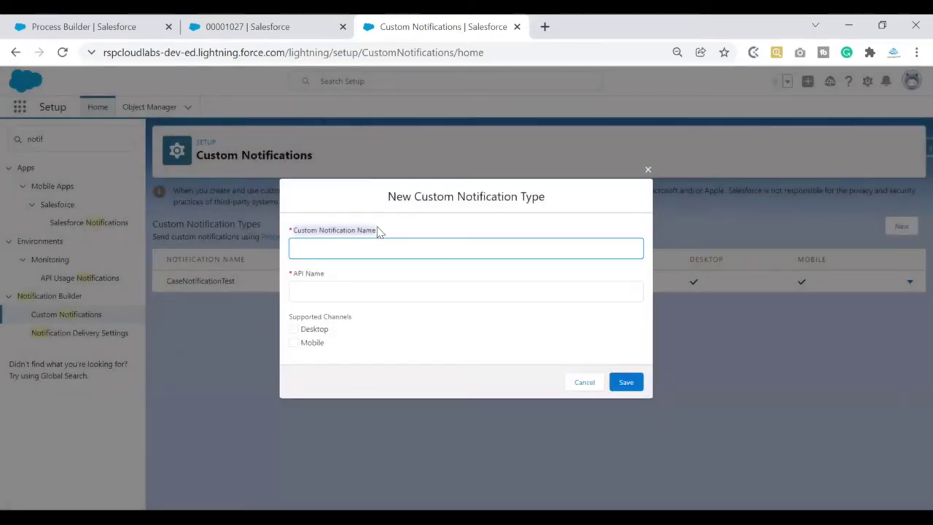
drag(378, 232, 292, 230)
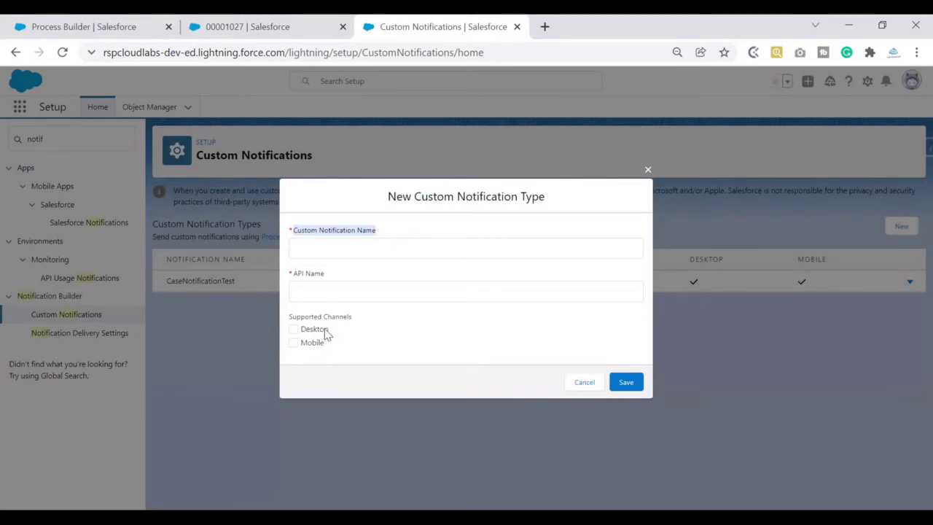
click(344, 252)
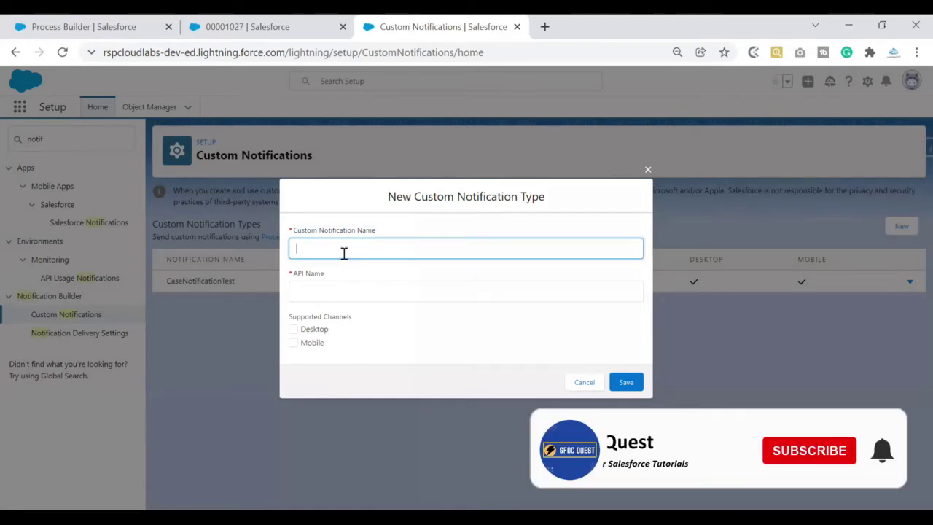
text(CaseTy)
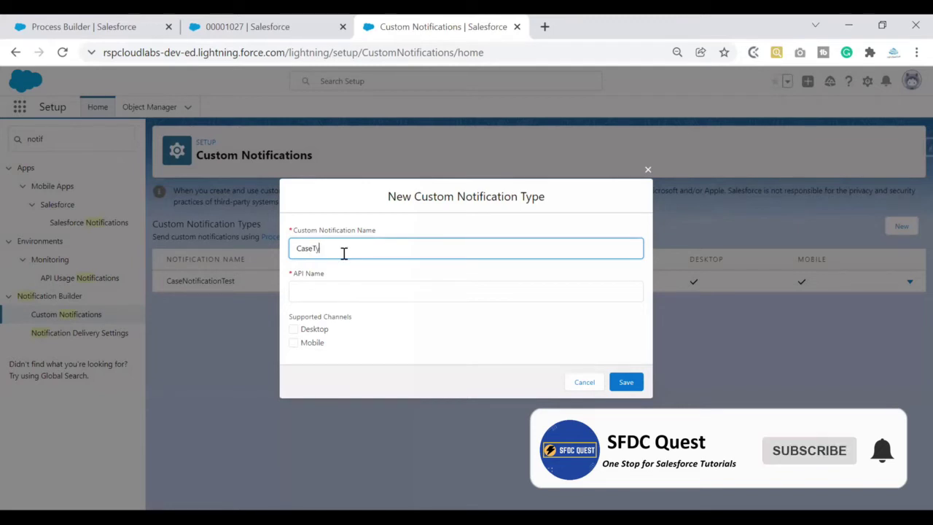
text(peNotification)
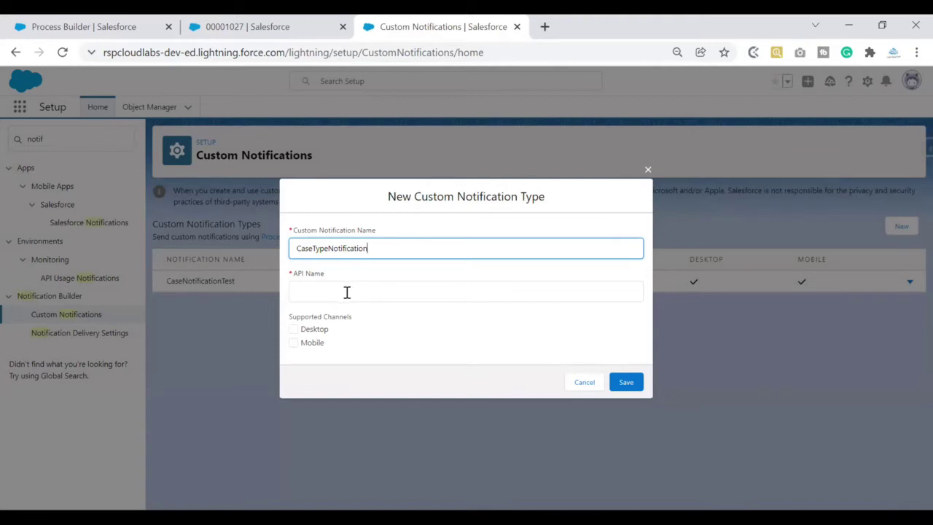
drag(368, 248, 284, 248)
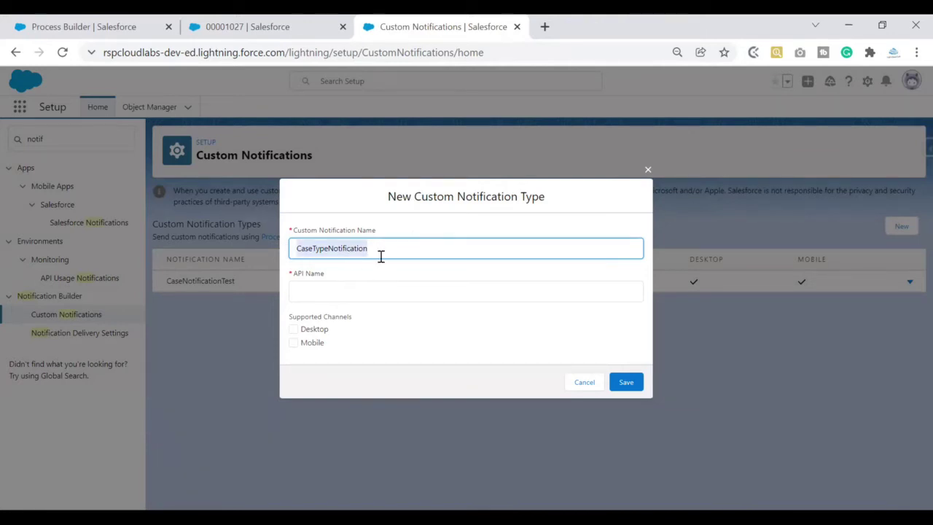
click(333, 266)
click(296, 277)
click(338, 278)
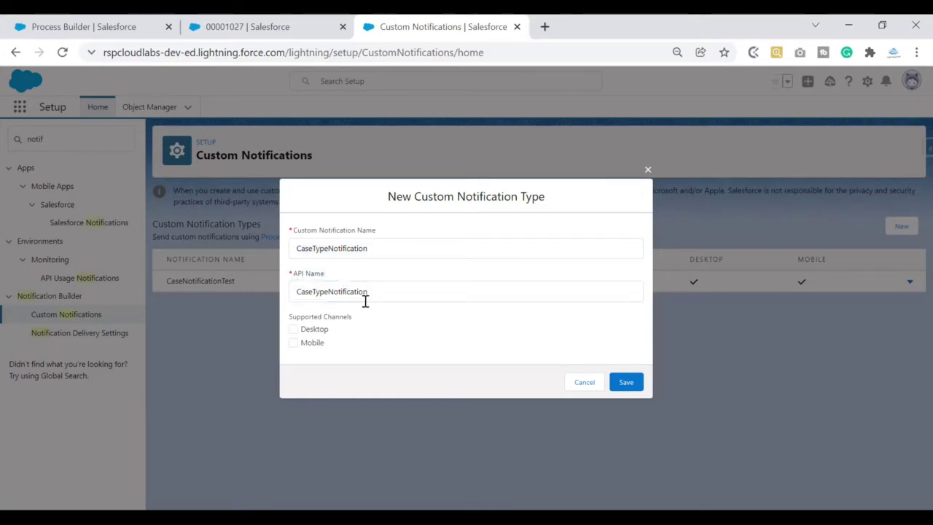
Enable the Desktop and Mobile channels for the notification type and save it.
double_click(298, 330)
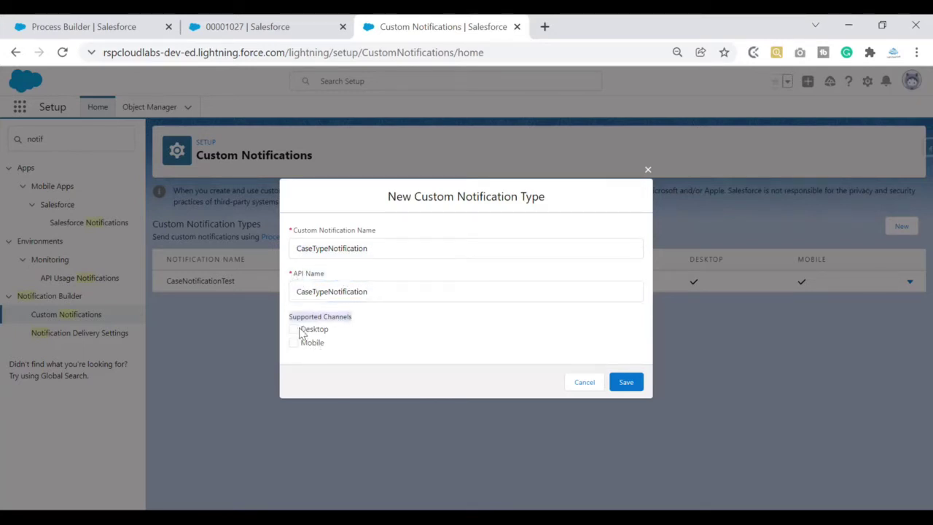
click(295, 329)
click(294, 342)
click(347, 343)
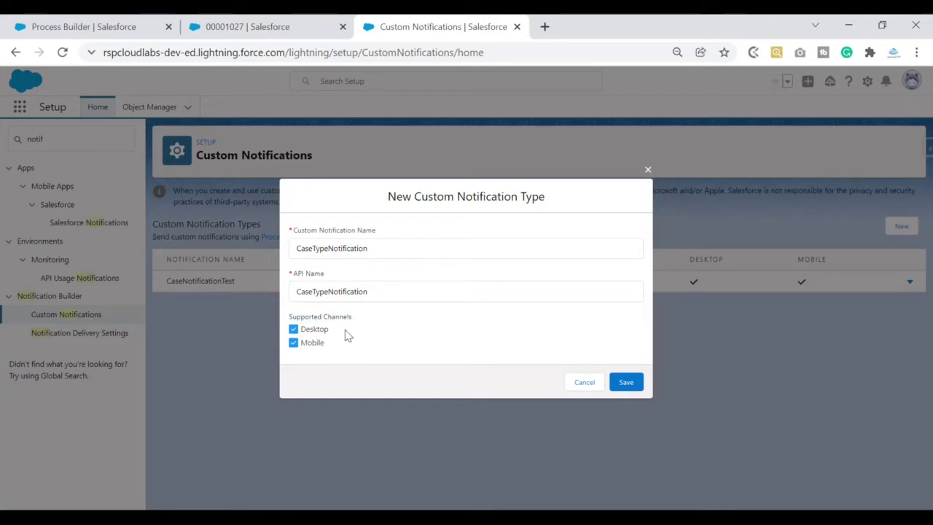
click(624, 382)
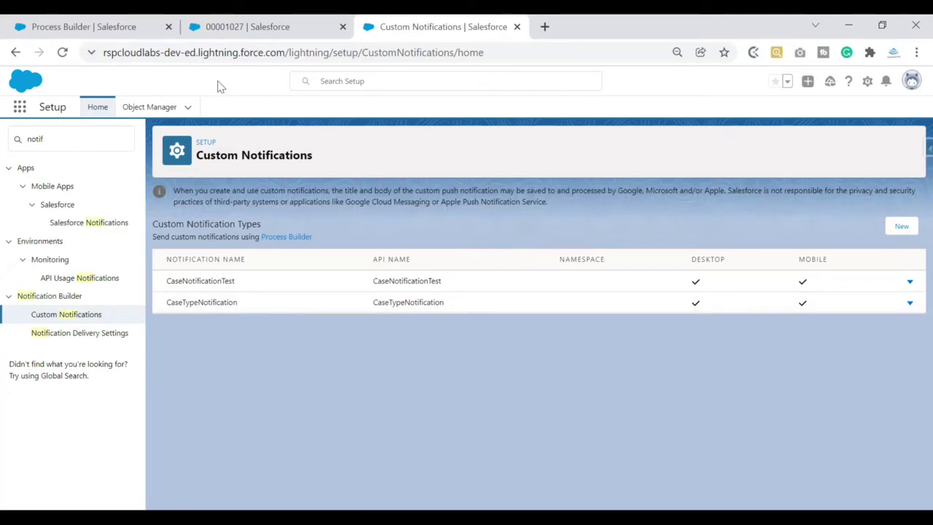
Close the old Process Builder tab and review the Case Owner and Type fields on the open case record.
click(98, 27)
key(ctrl+w)
drag(94, 281, 46, 277)
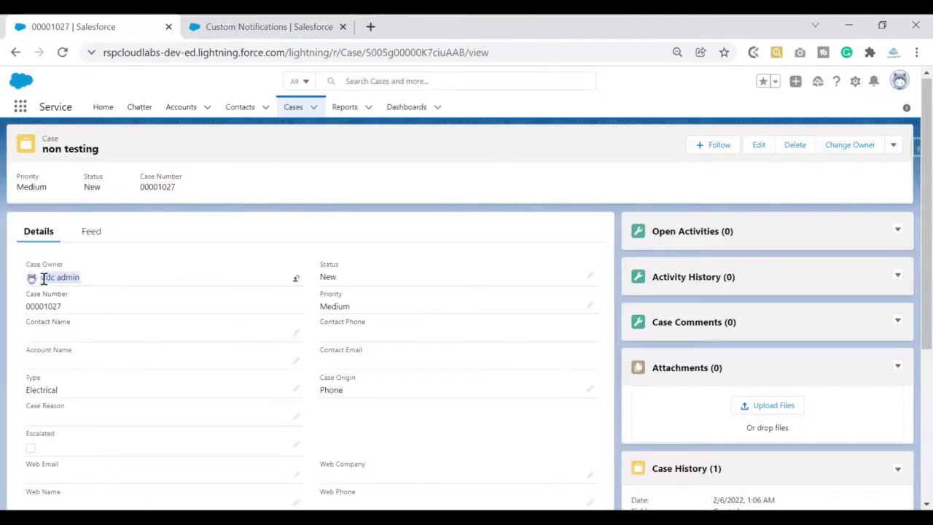
click(197, 230)
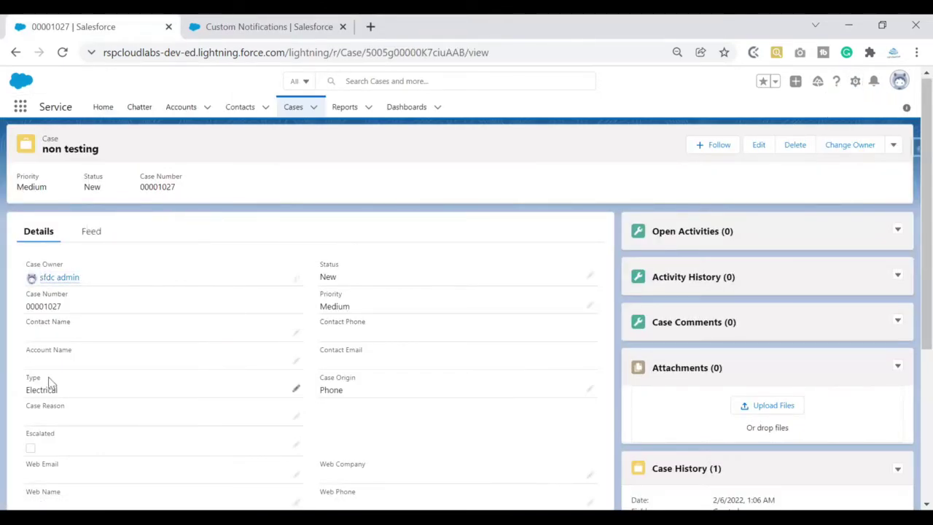
drag(23, 381, 57, 389)
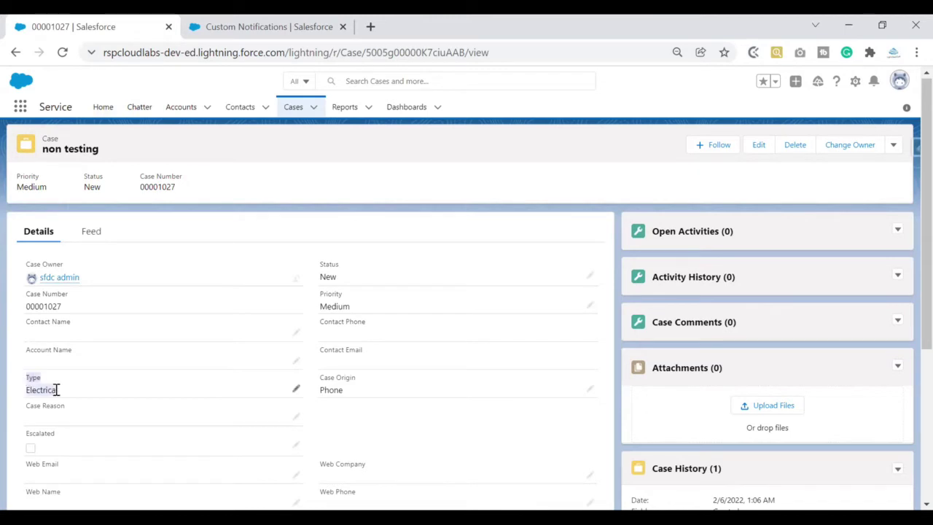
Return to Setup, search for "process" and open Process Builder under Process Automation.
click(247, 29)
click(75, 138)
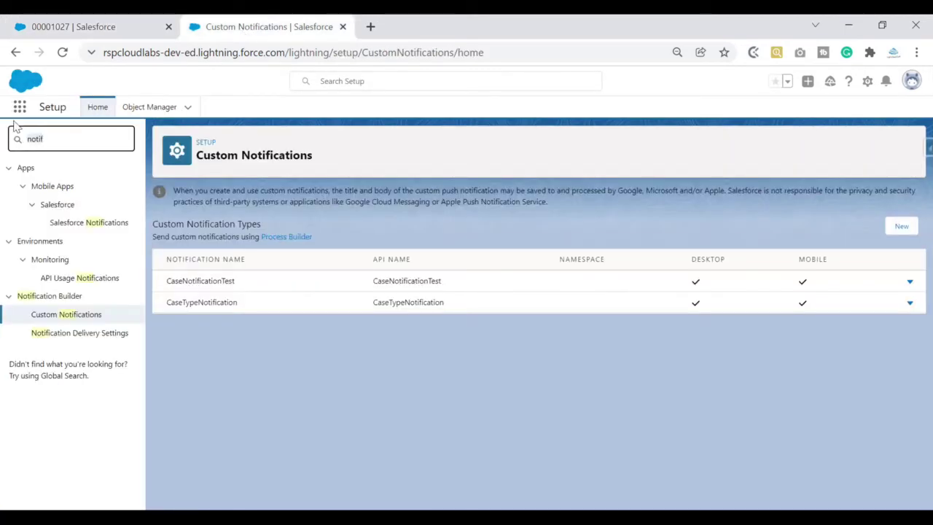
key(BackSpace)
key(BackSpace)
key(BackSpace)
key(BackSpace)
key(BackSpace)
text(pr)
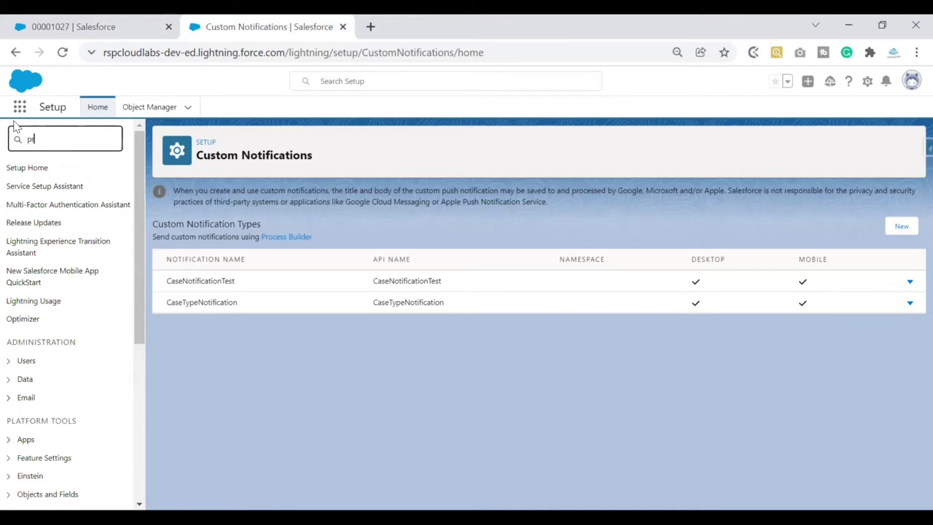
text(ocess)
drag(140, 343, 142, 427)
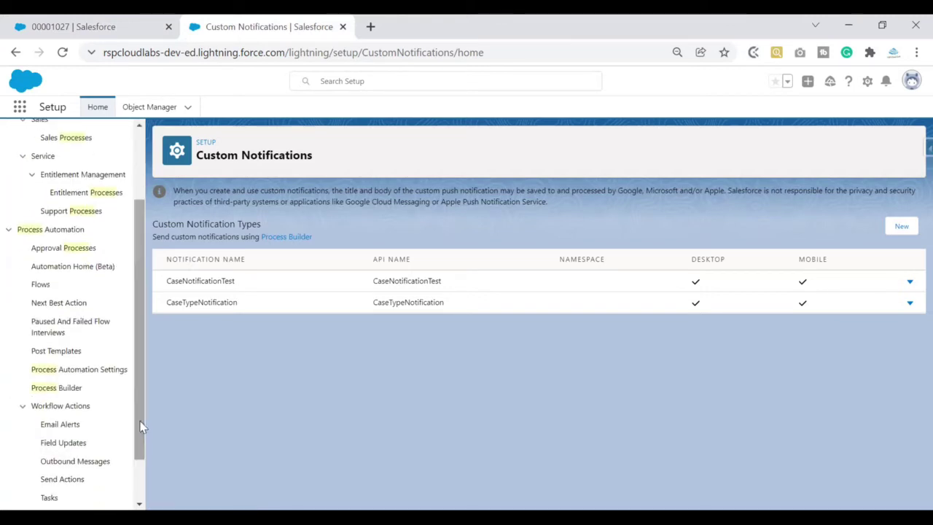
drag(140, 363, 141, 281)
click(63, 139)
drag(138, 162, 136, 244)
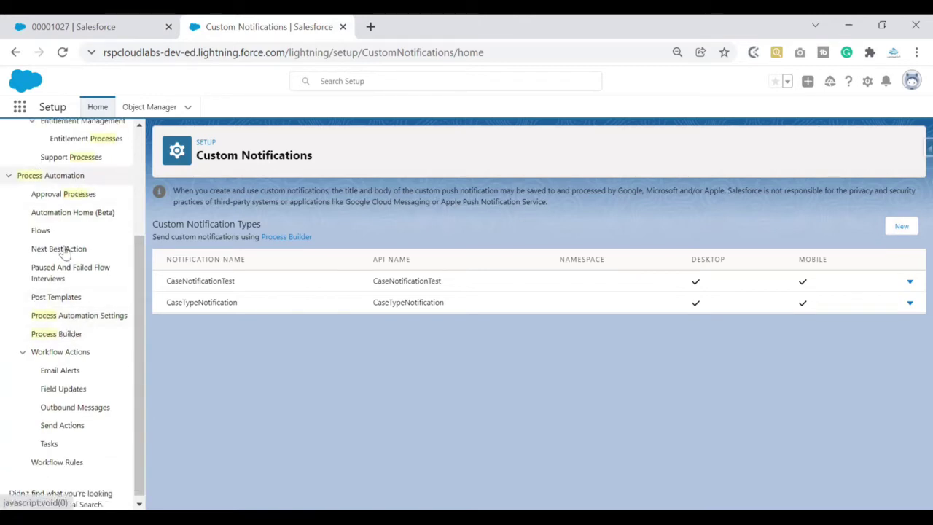
click(51, 335)
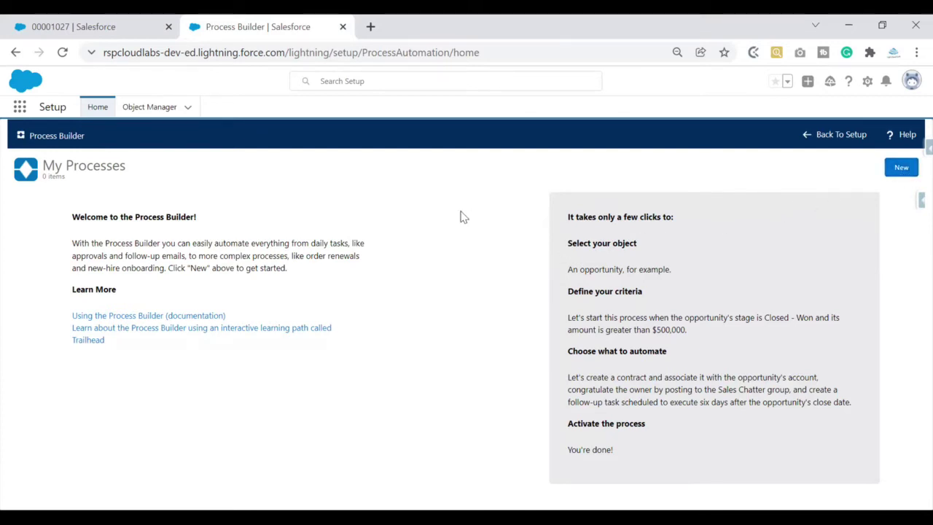
Start a new process with CaseTypeNotificationPB as its name, API name and description.
click(901, 169)
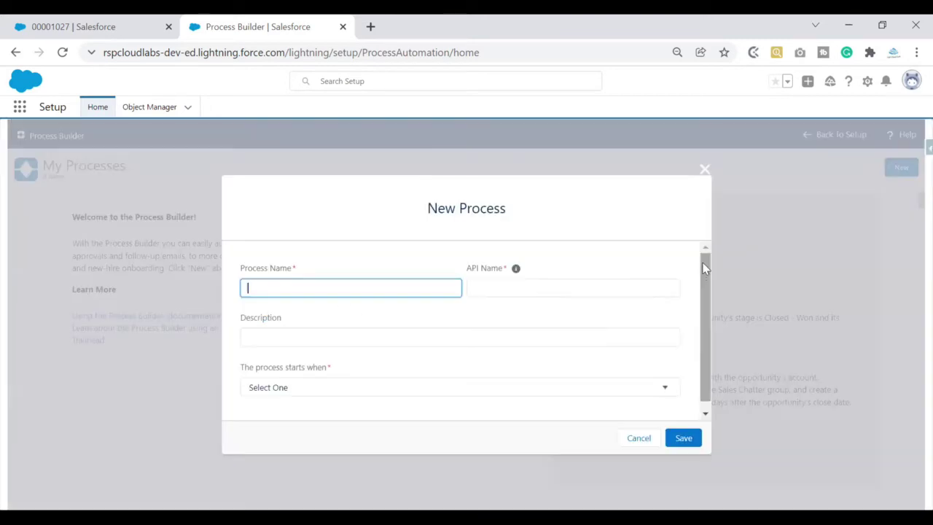
drag(703, 282, 705, 258)
drag(300, 271, 319, 264)
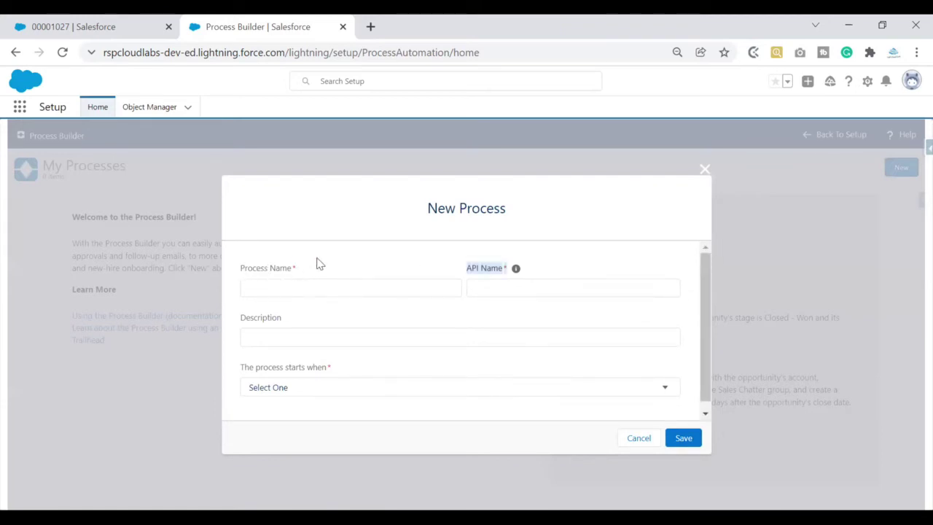
click(341, 291)
text(Case)
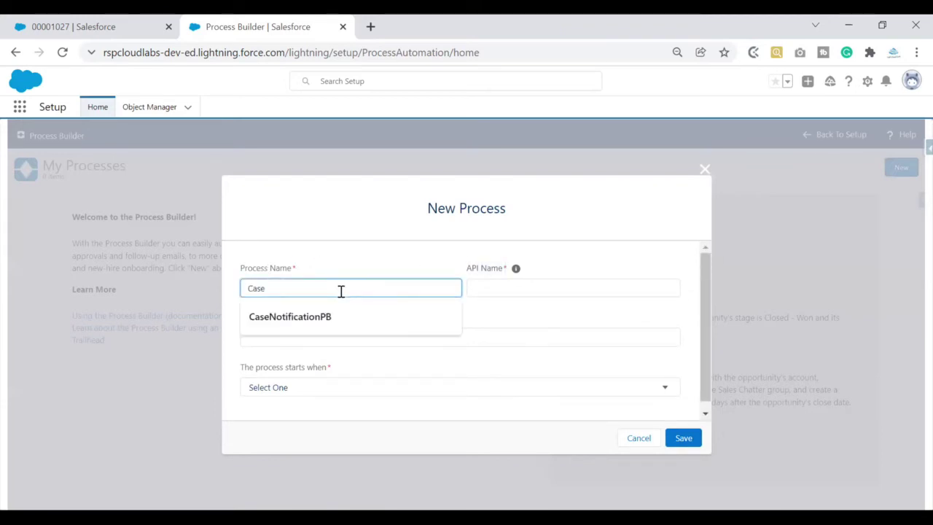
text(TypeNo)
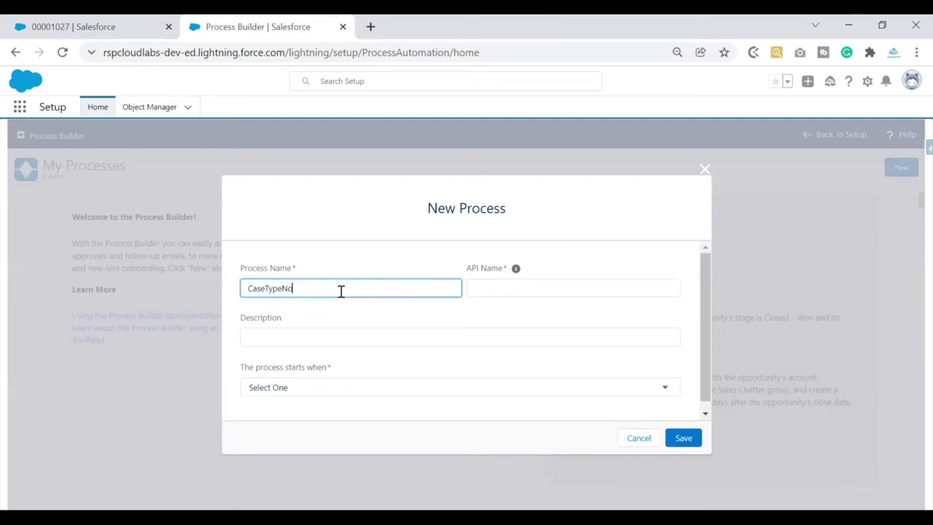
text(tificationPB)
key(Tab)
double_click(264, 290)
key(ctrl+c)
click(285, 337)
key(ctrl+v)
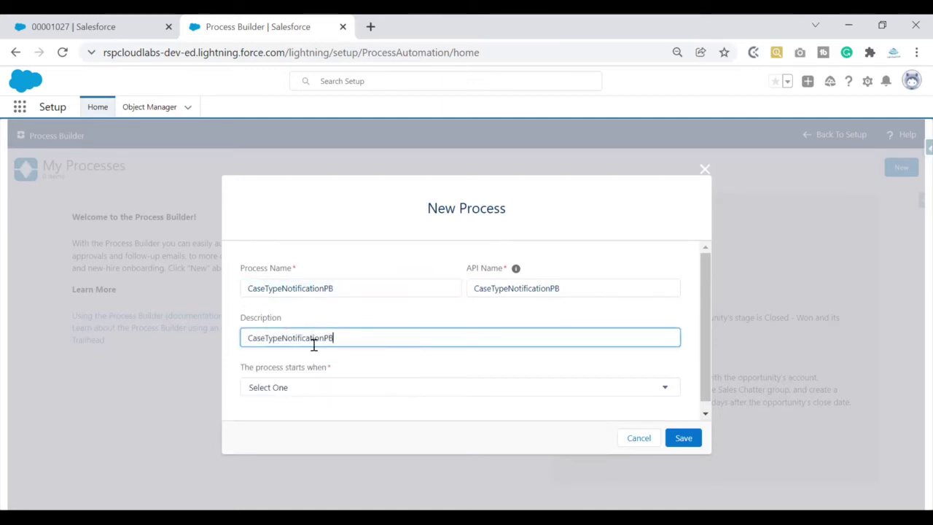
Set the process to start when a record changes and save it.
click(317, 390)
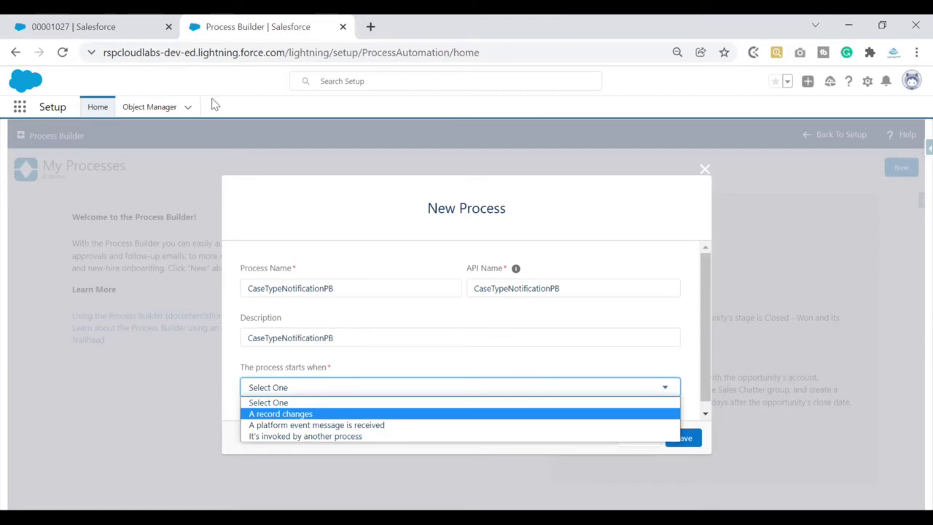
click(317, 414)
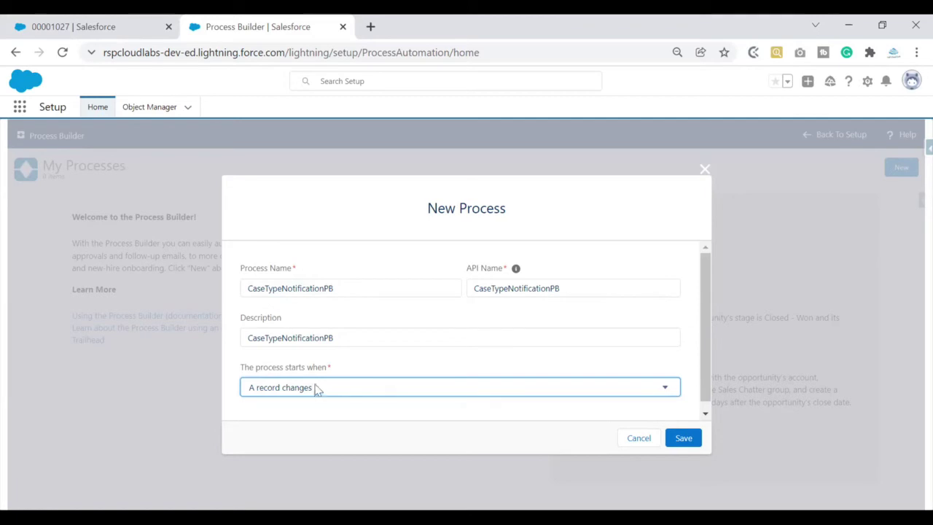
click(685, 439)
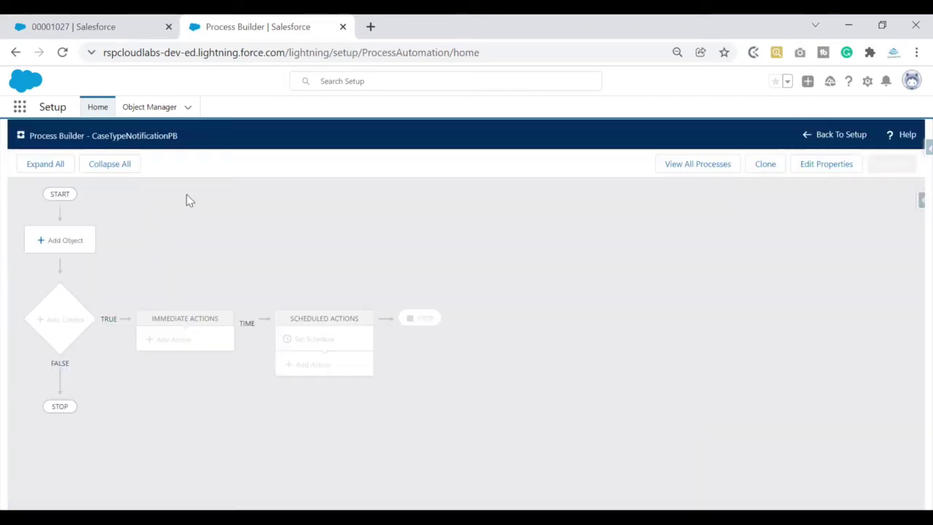
Add the Case object to the process, starting only when a record is created, and save the choice.
click(79, 247)
click(568, 252)
text(cas)
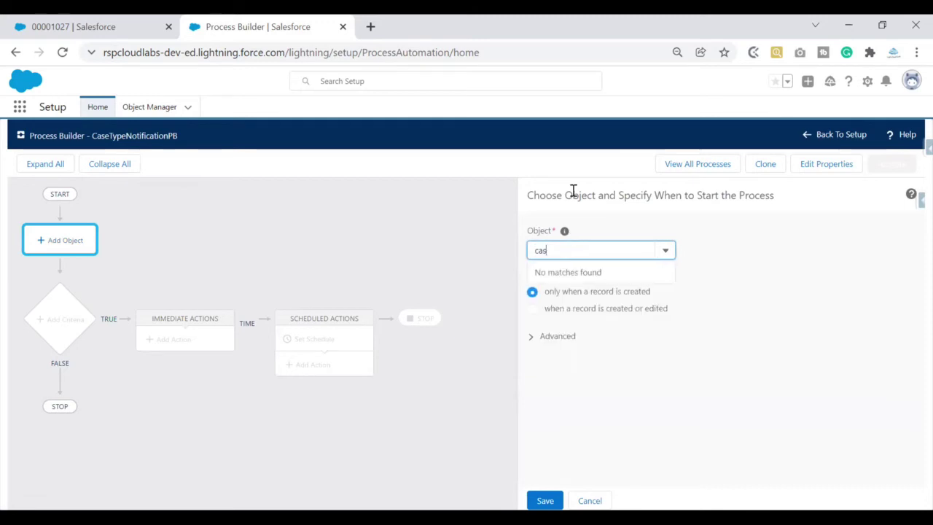
click(562, 271)
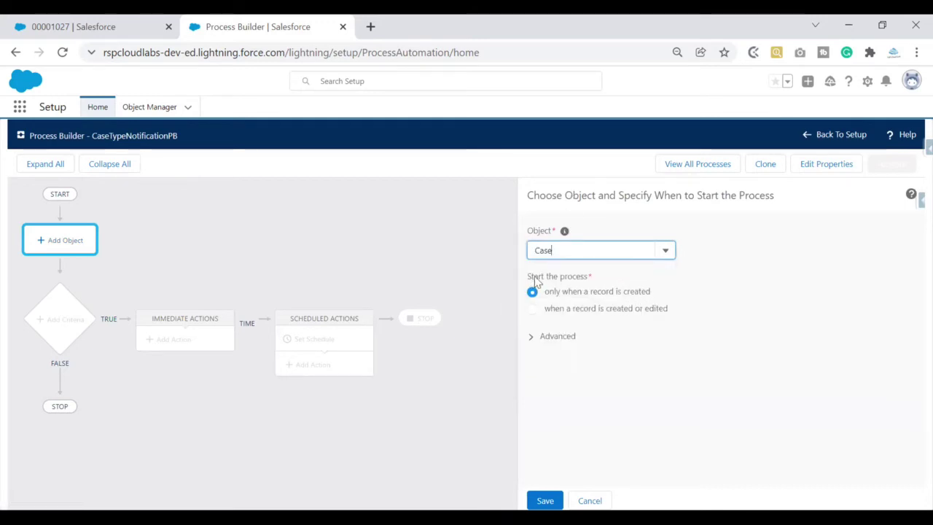
drag(528, 276, 583, 283)
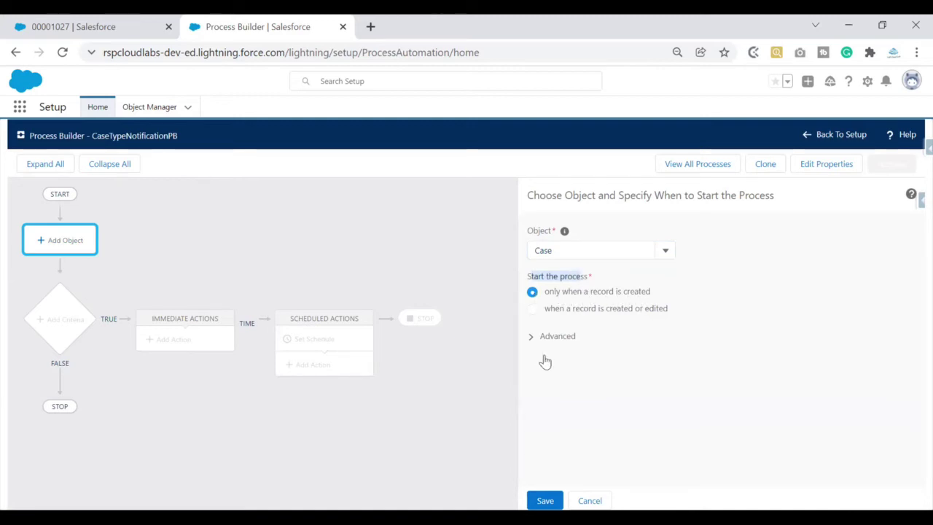
click(545, 499)
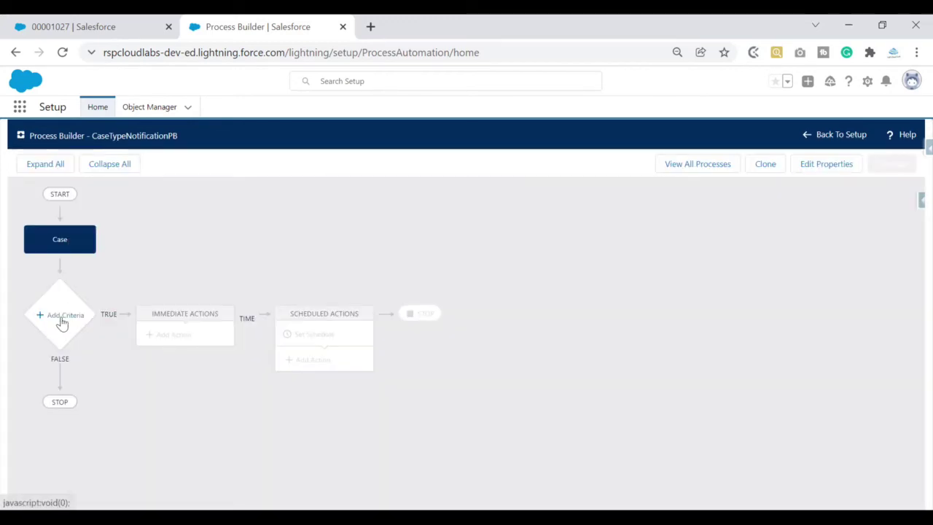
Add a criteria node to the process with the criteria name IsCaseTypeElectircal.
click(63, 317)
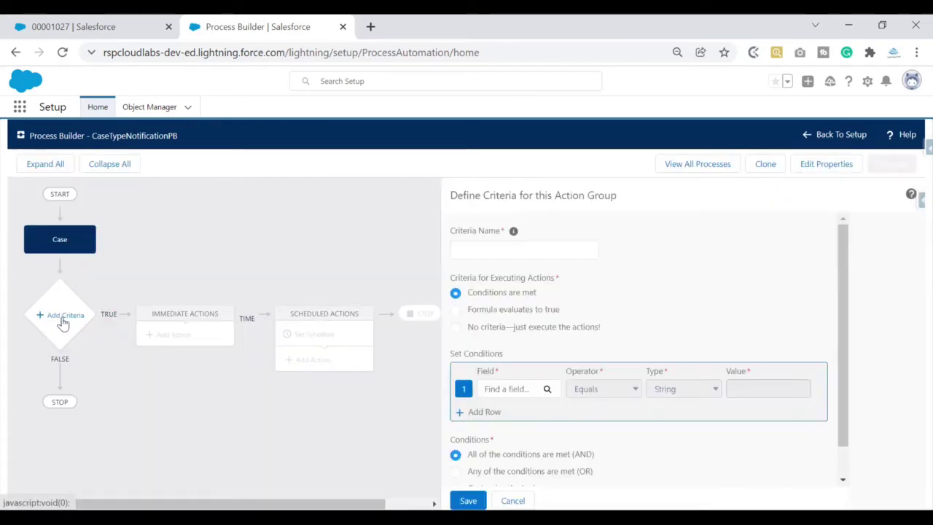
click(478, 249)
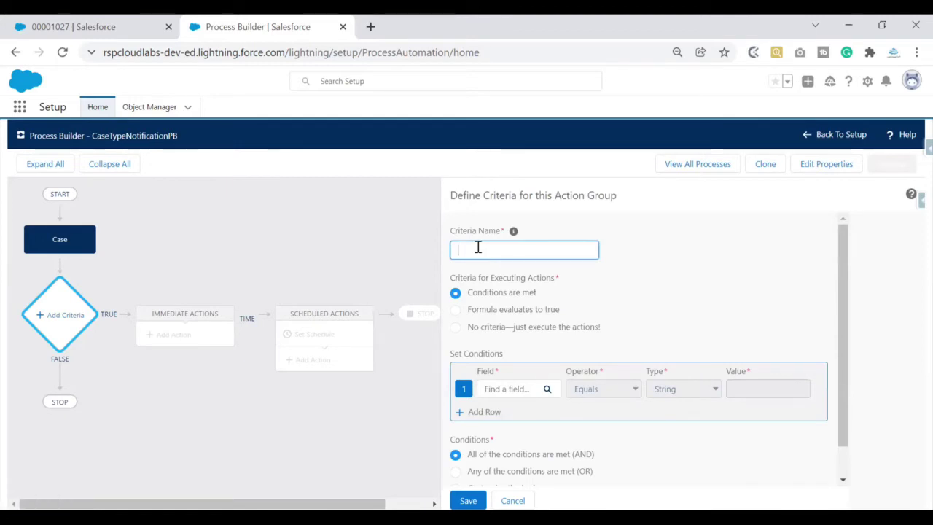
text(IsCaseTypeElectrical)
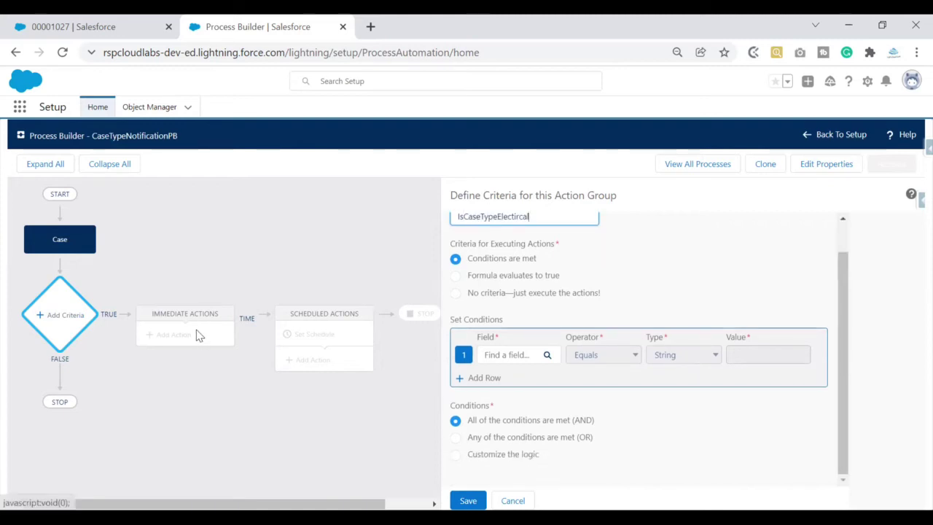
Set the criteria's condition to Case Type equals the picklist value Electrical and save the criteria.
scroll(844, 254, up, 1)
scroll(830, 299, down, 1)
click(514, 357)
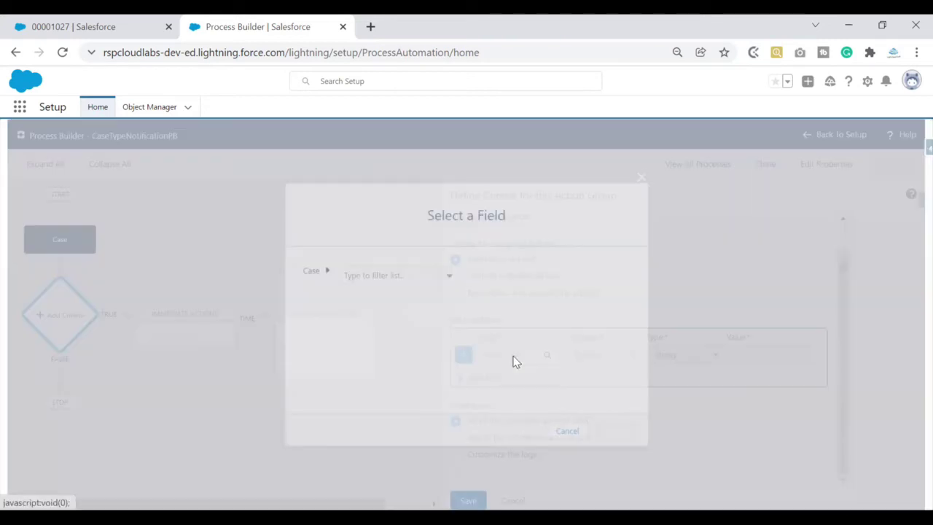
text(type)
click(361, 294)
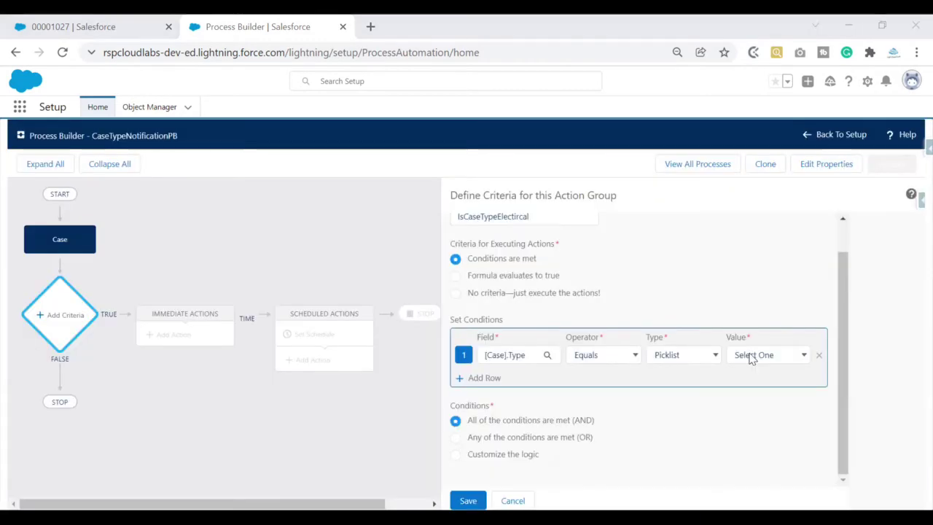
click(754, 354)
click(751, 393)
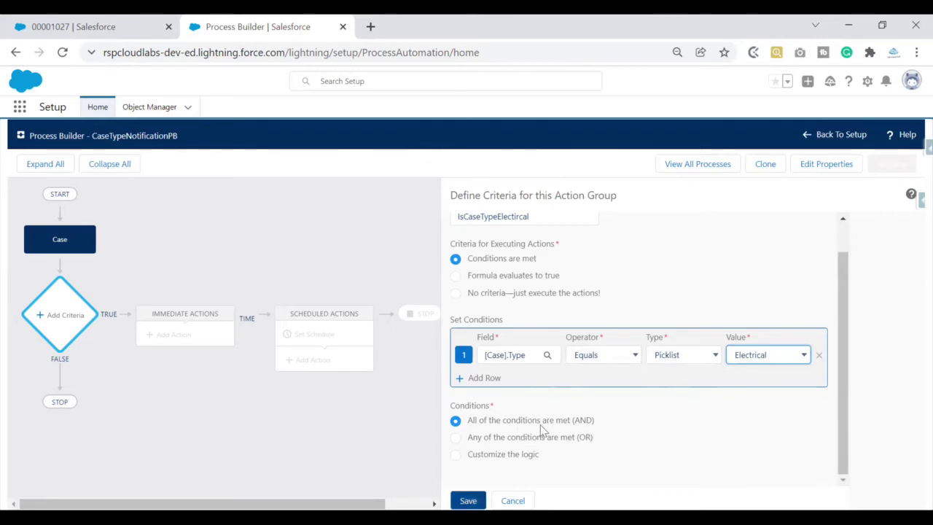
click(468, 500)
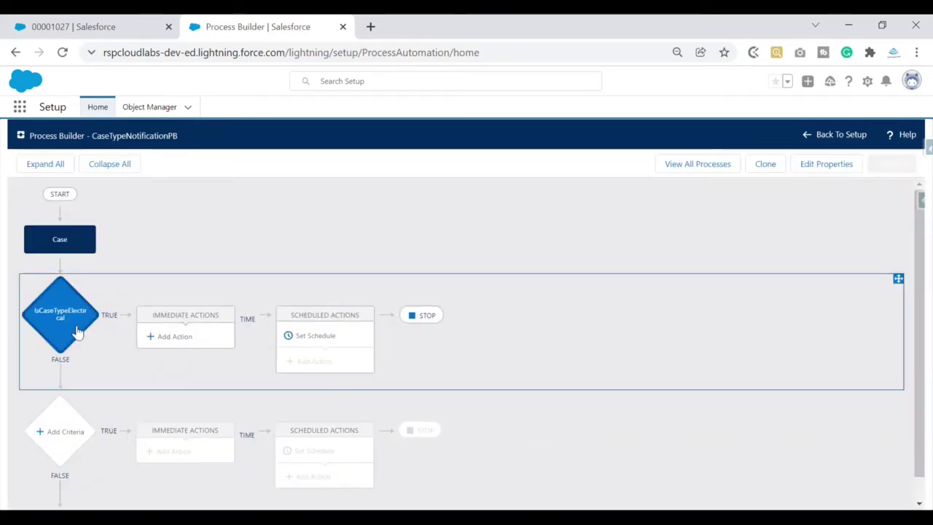
Add an immediate Send Custom Notification action named AlertCaseOwnerOnCaseTypeElectirca that uses the CaseTypeNotification type.
click(172, 337)
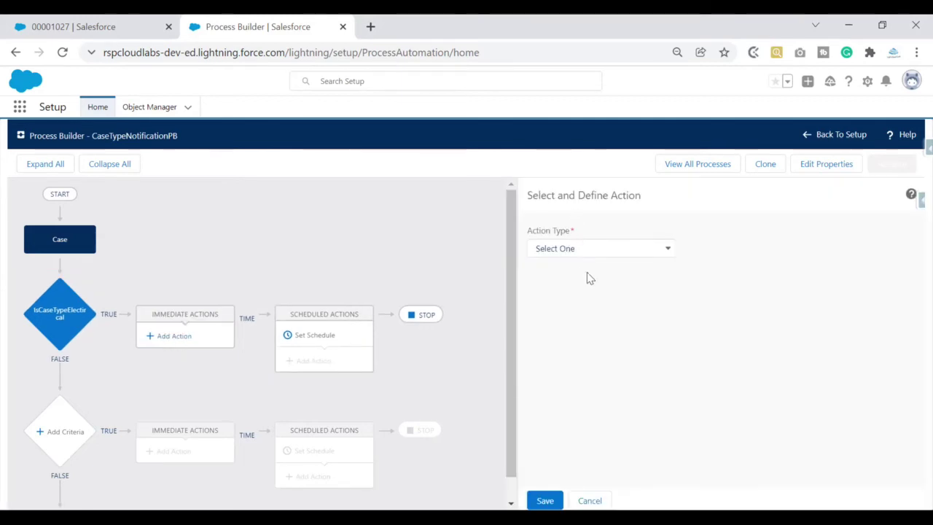
click(599, 252)
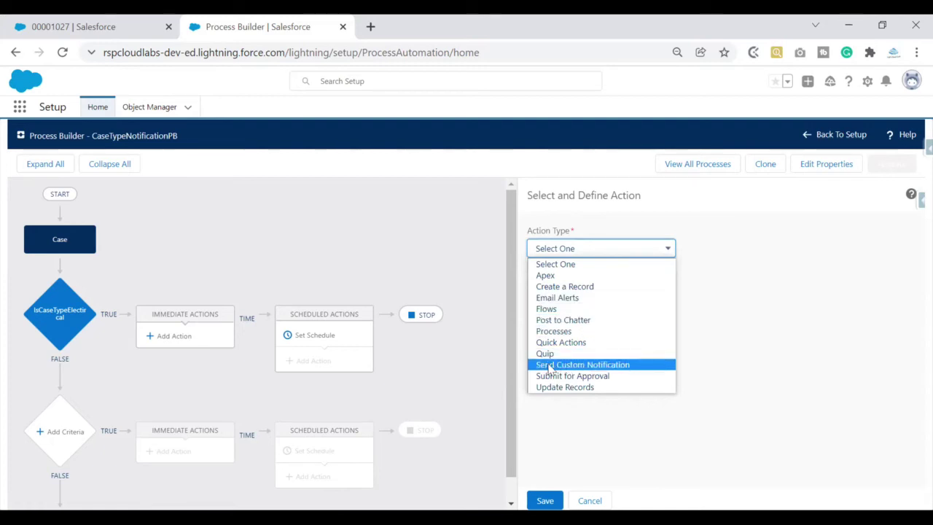
click(623, 365)
click(593, 293)
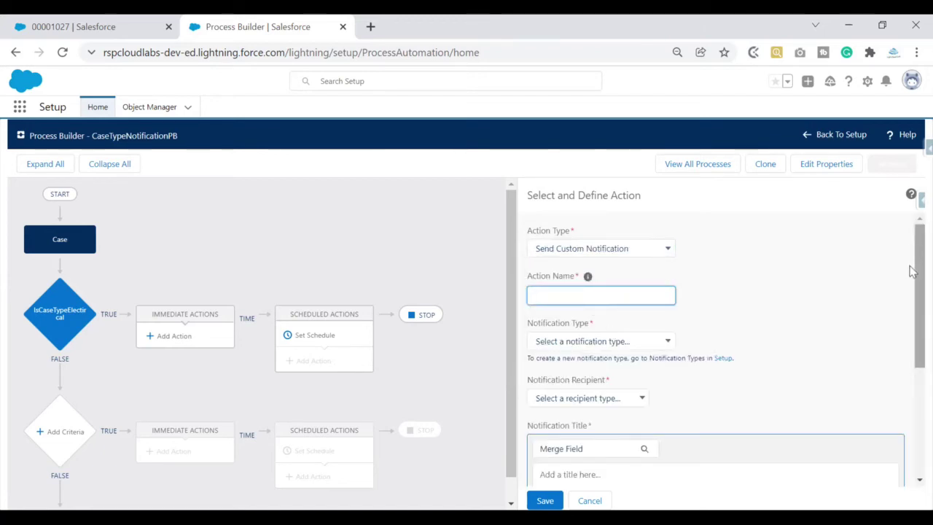
scroll(909, 266, down, 1)
drag(532, 286, 590, 286)
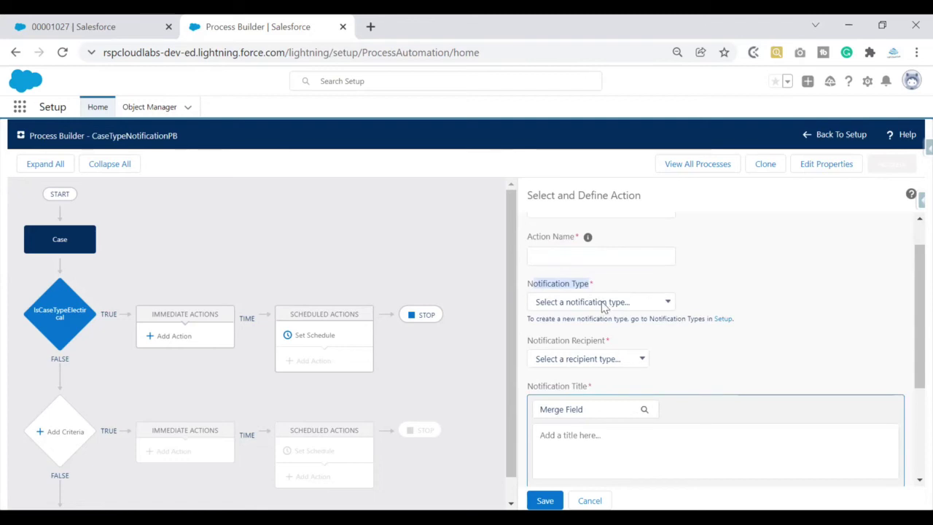
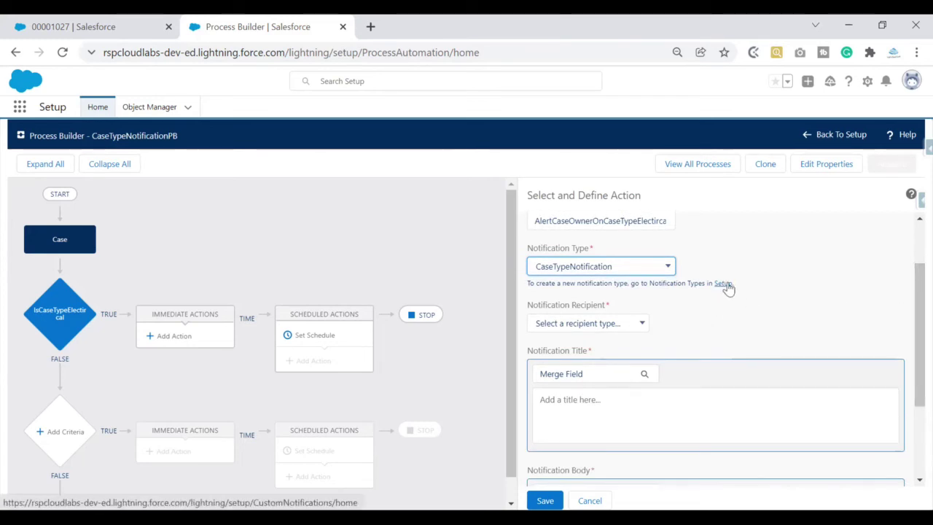
Open the custom notification types in Setup, look over the listed names, and return to the process.
click(726, 284)
click(459, 37)
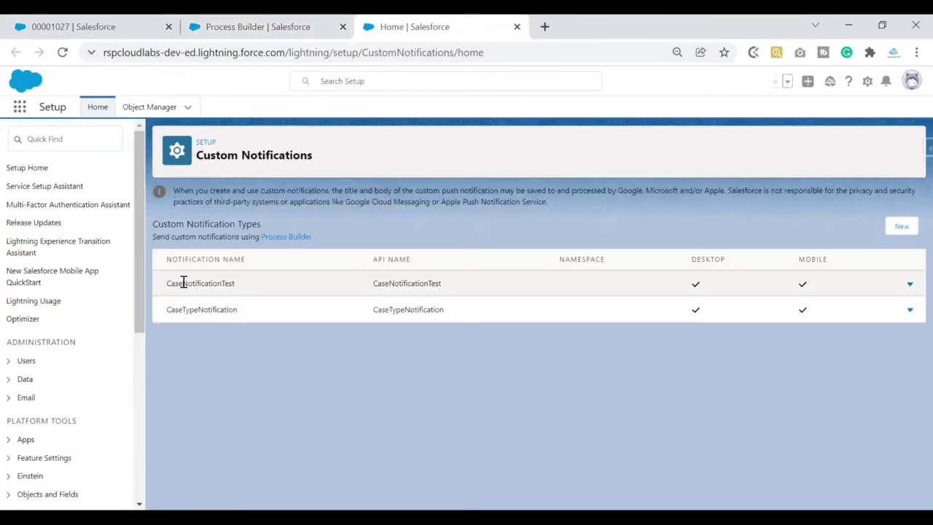
drag(167, 283, 238, 312)
click(266, 26)
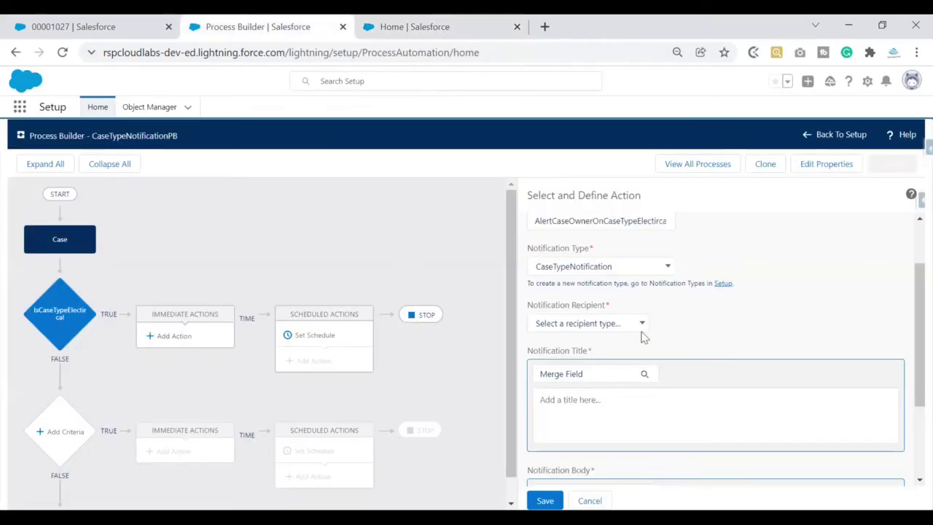
Set the notification recipient to Owner, using the Case object's Owner ID field.
click(628, 270)
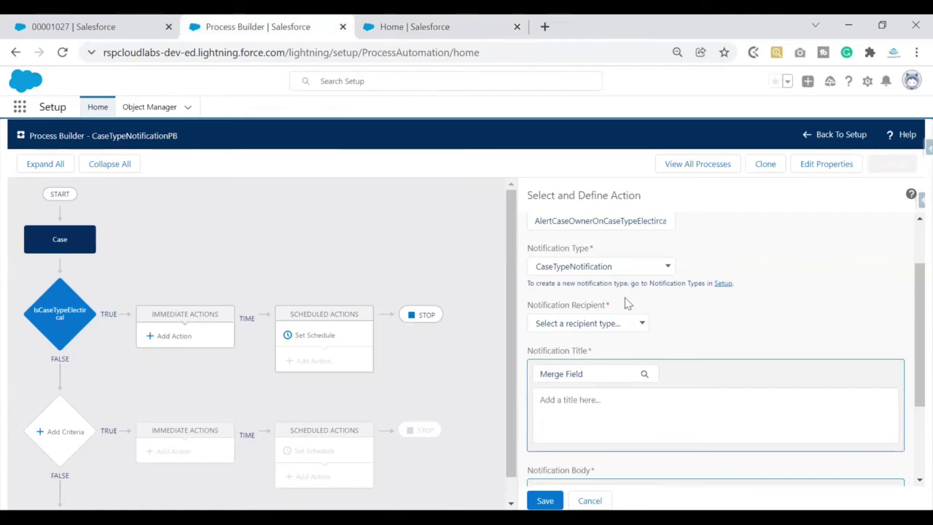
scroll(886, 297, down, 1)
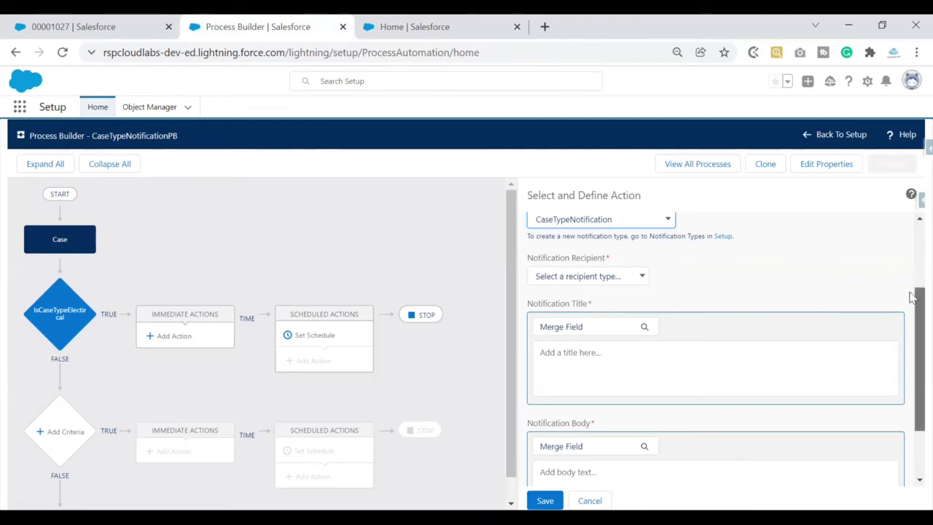
mouse_move(911, 306)
mouse_down()
mouse_move(913, 248)
mouse_move(916, 289)
mouse_up()
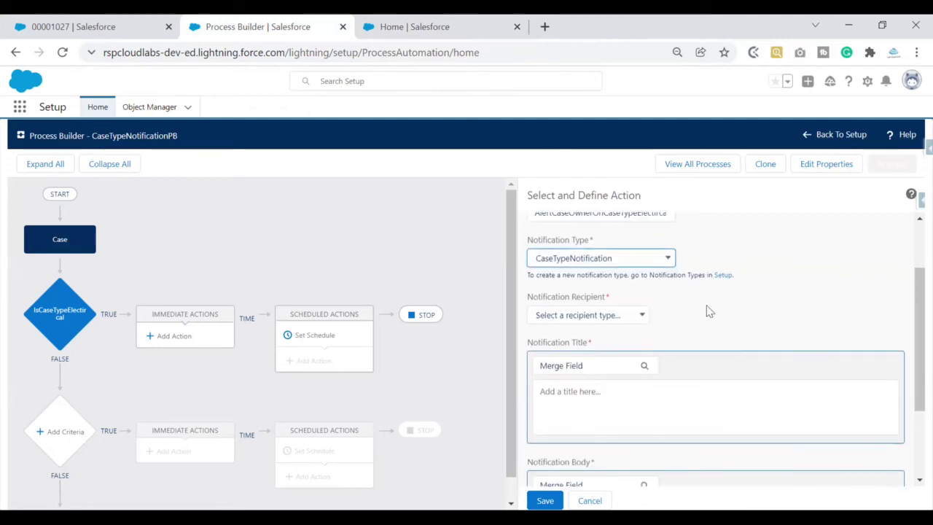
click(634, 316)
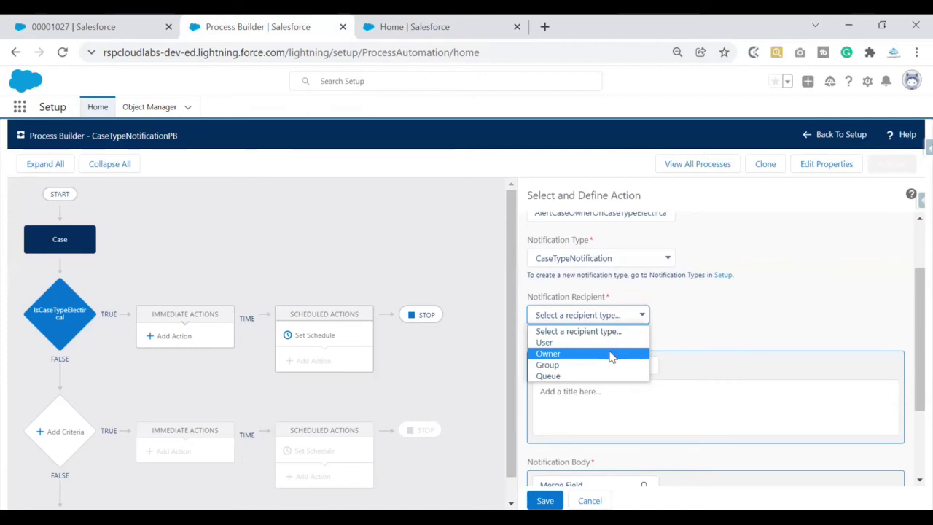
click(613, 354)
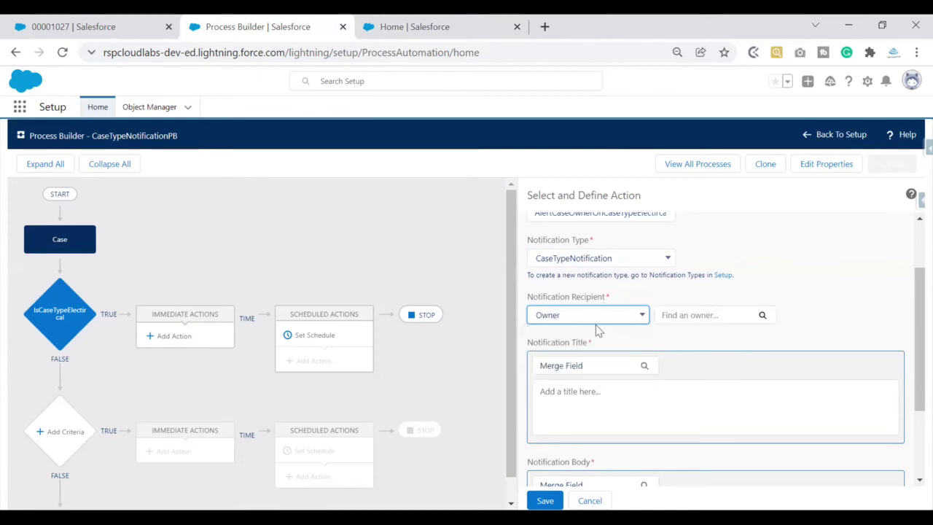
click(712, 319)
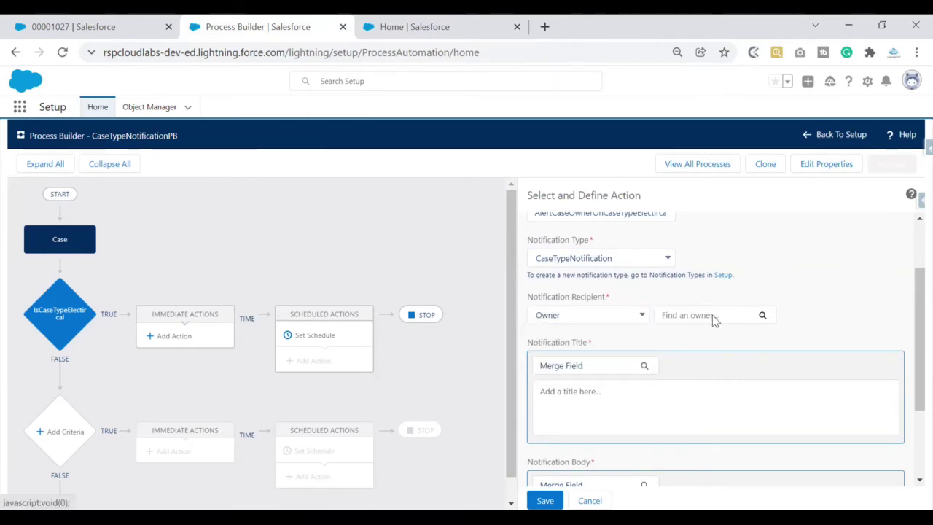
click(713, 320)
text(owner)
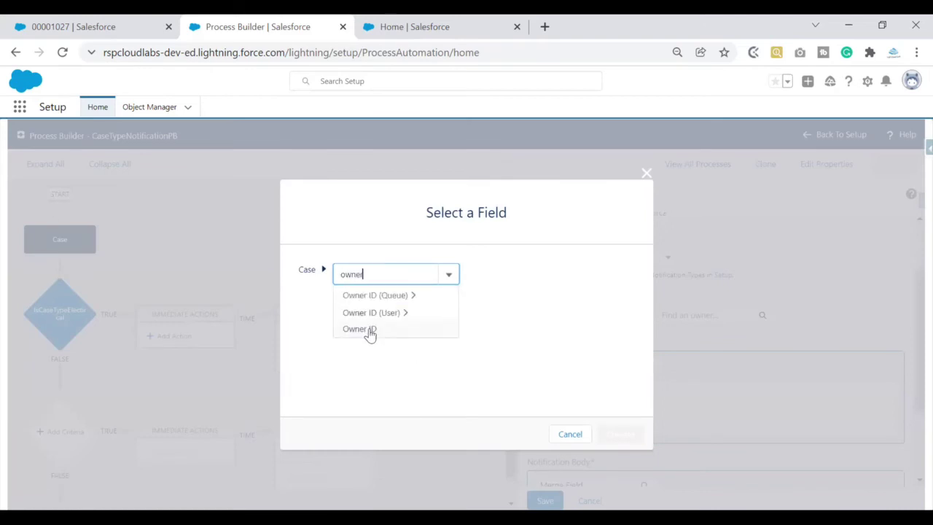
click(367, 329)
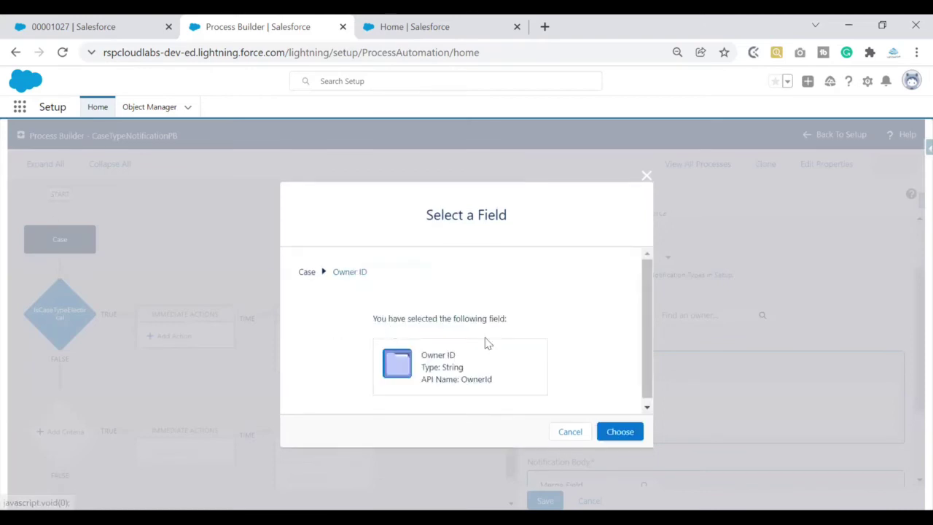
click(631, 436)
Review the action's notification recipient, title, body and target object settings.
drag(911, 303, 910, 315)
scroll(909, 315, down, 1)
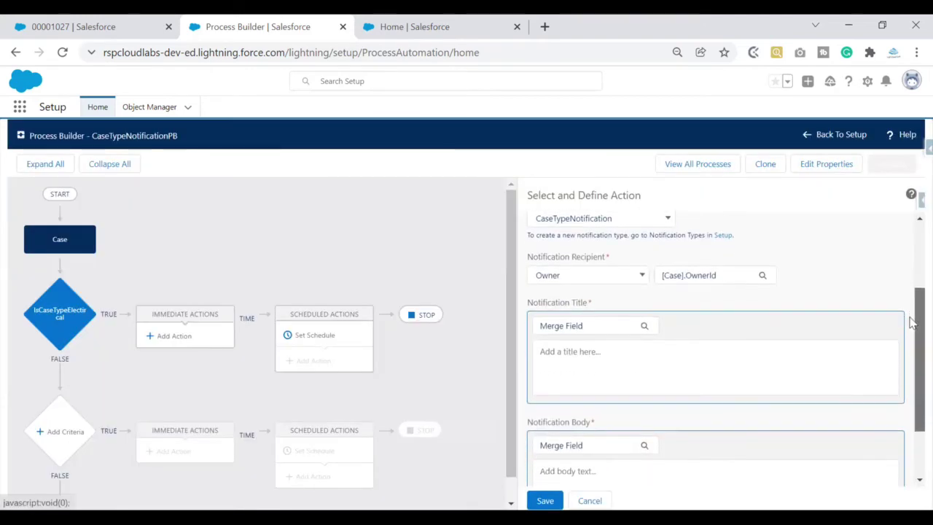
scroll(911, 328, up, 1)
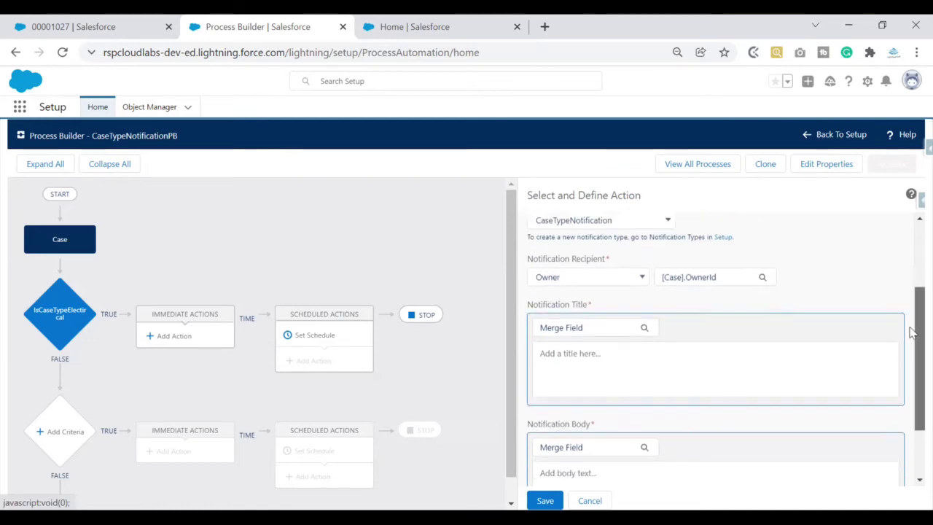
scroll(910, 329, down, 1)
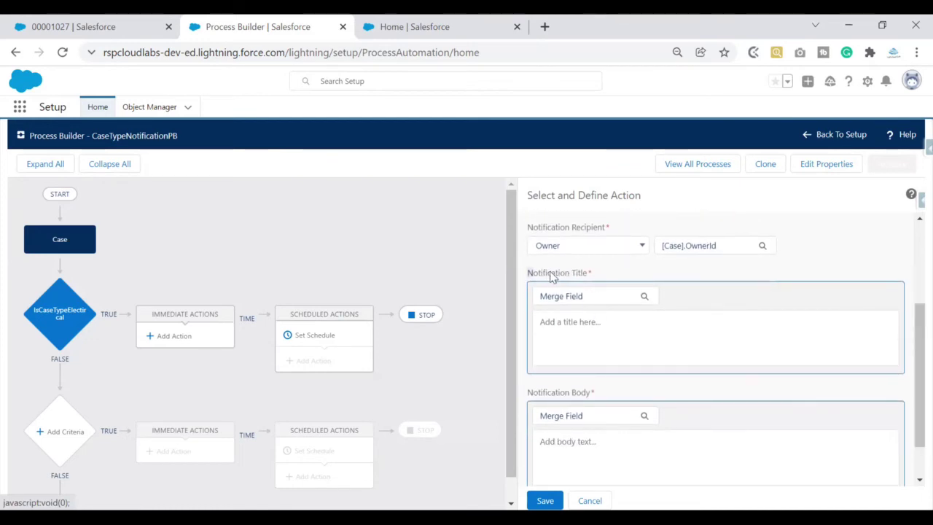
drag(526, 273, 589, 282)
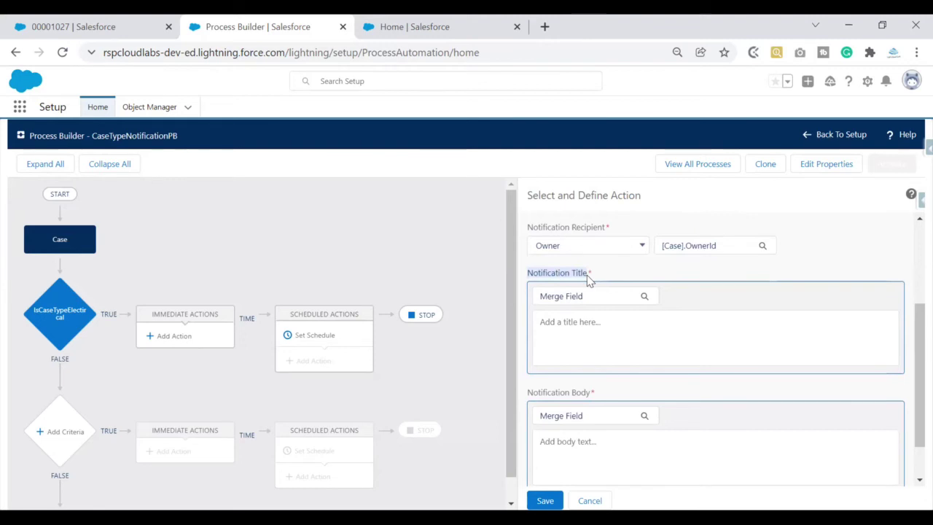
click(525, 228)
drag(526, 228, 609, 230)
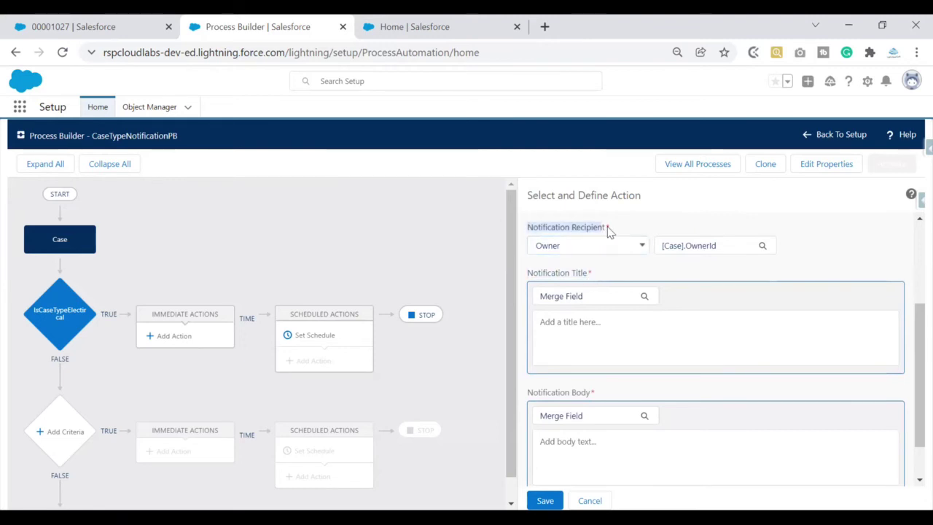
drag(526, 275, 589, 275)
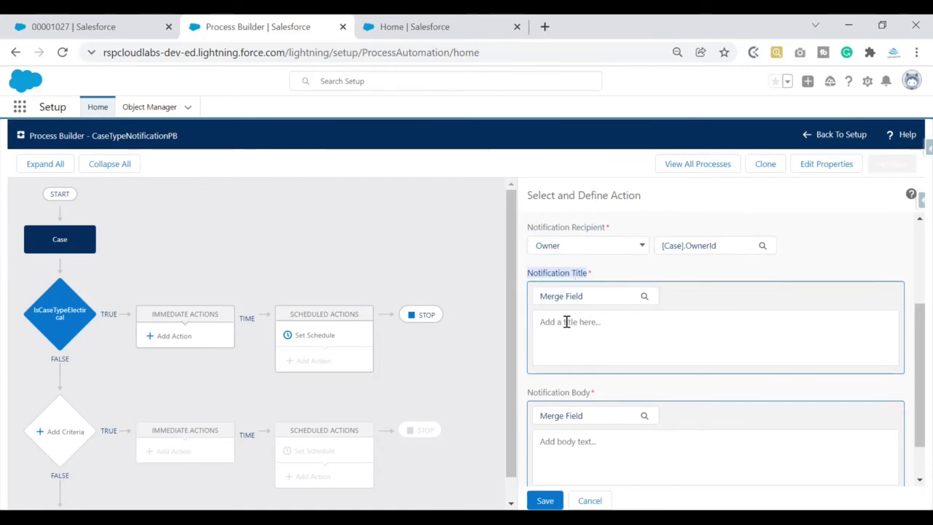
drag(911, 321, 910, 348)
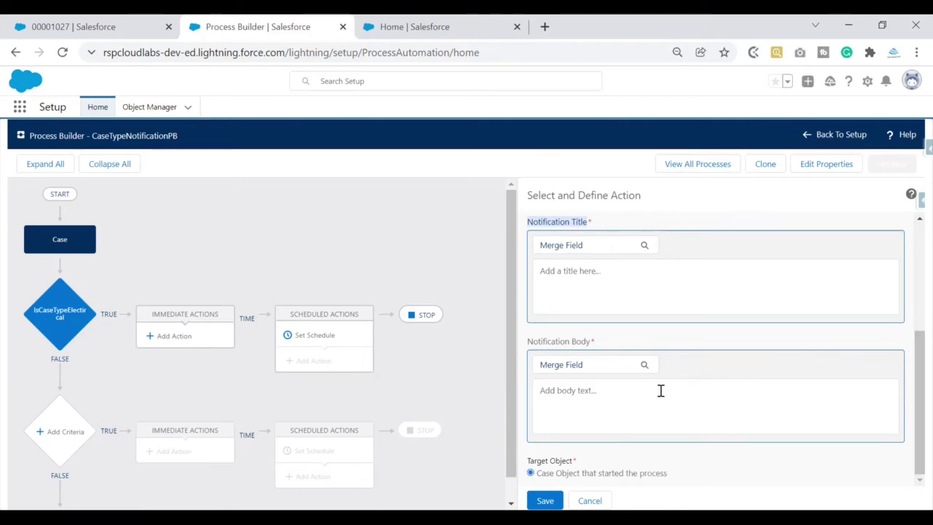
Examine how the title and body look in the existing case notifications, and close the notification list.
click(621, 261)
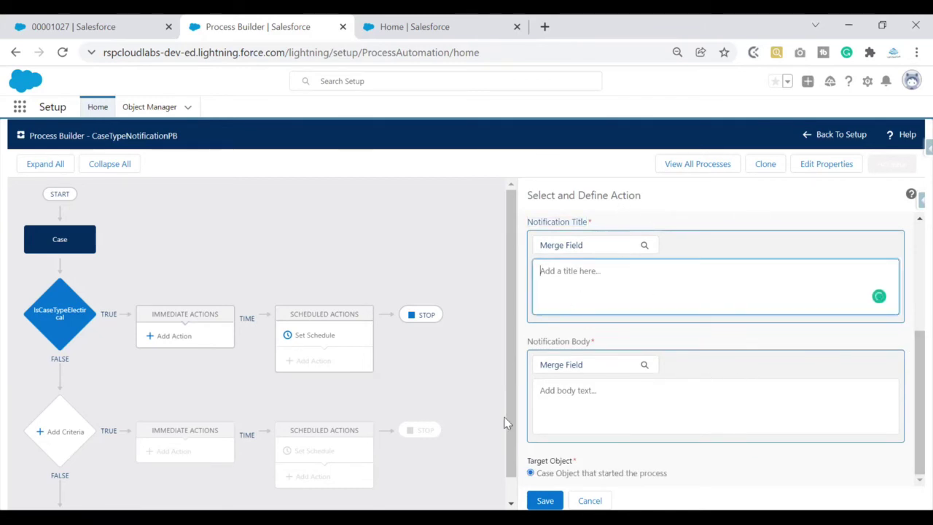
click(885, 81)
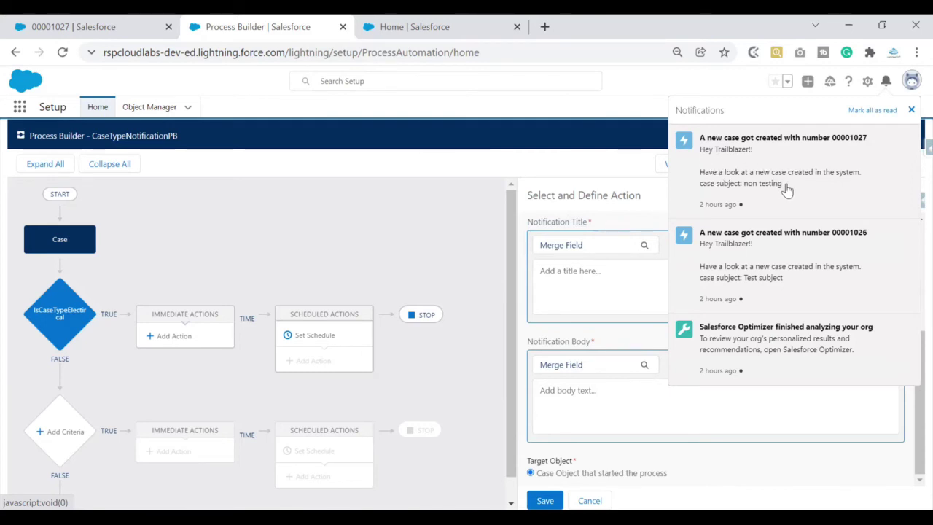
click(593, 273)
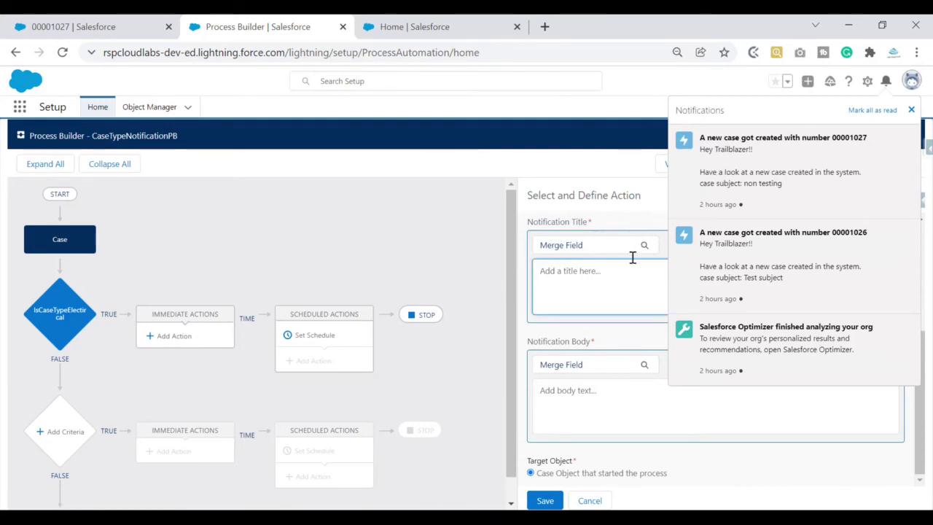
click(911, 110)
Enter "A new case got created with case number" as the notification title text.
click(583, 277)
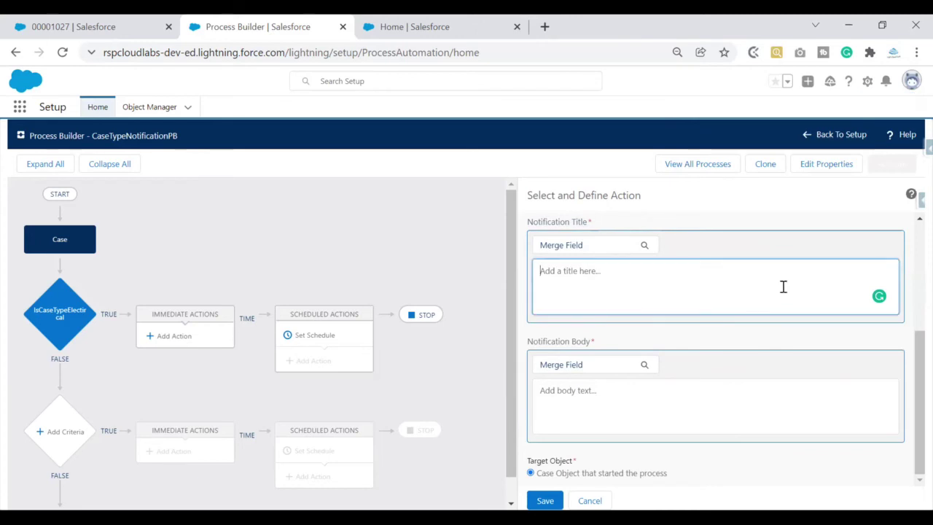
scroll(911, 352, up, 2)
scroll(912, 335, down, 2)
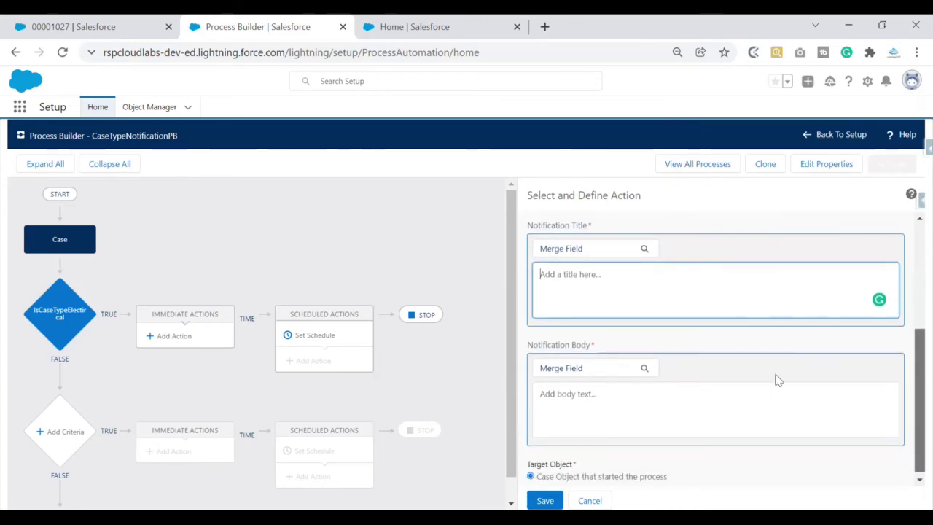
click(685, 412)
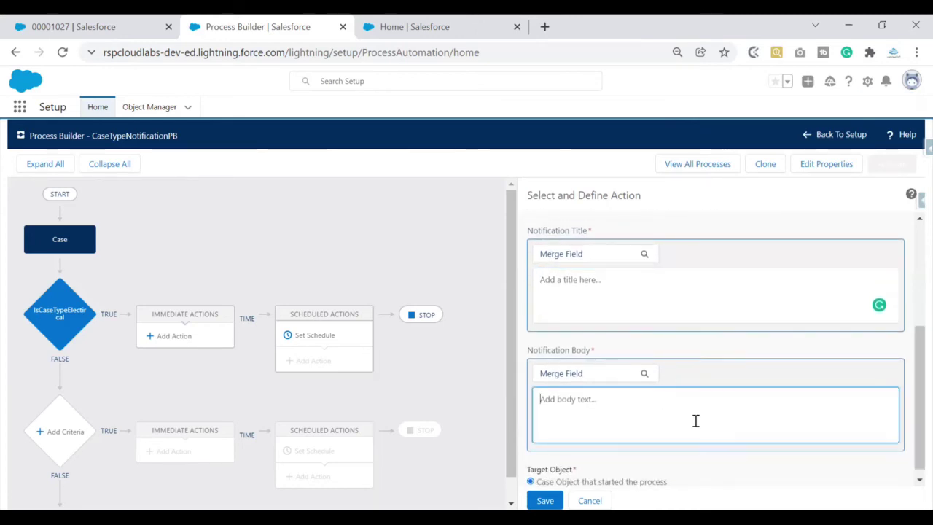
click(646, 281)
scroll(911, 321, up, 1)
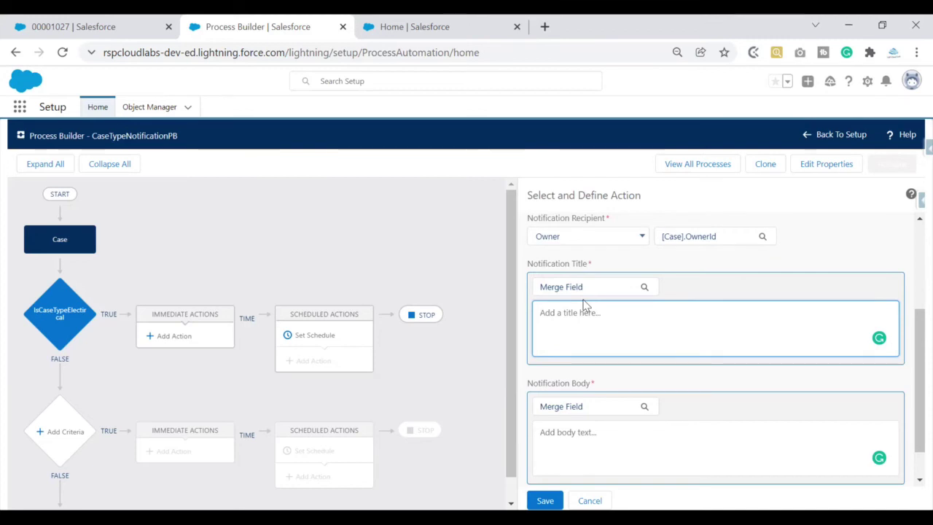
text(A new case got created )
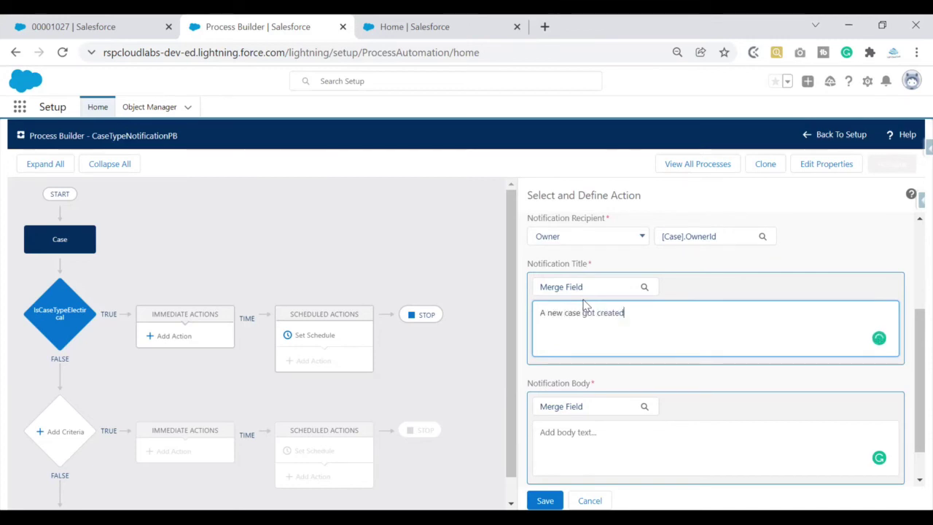
text(wu)
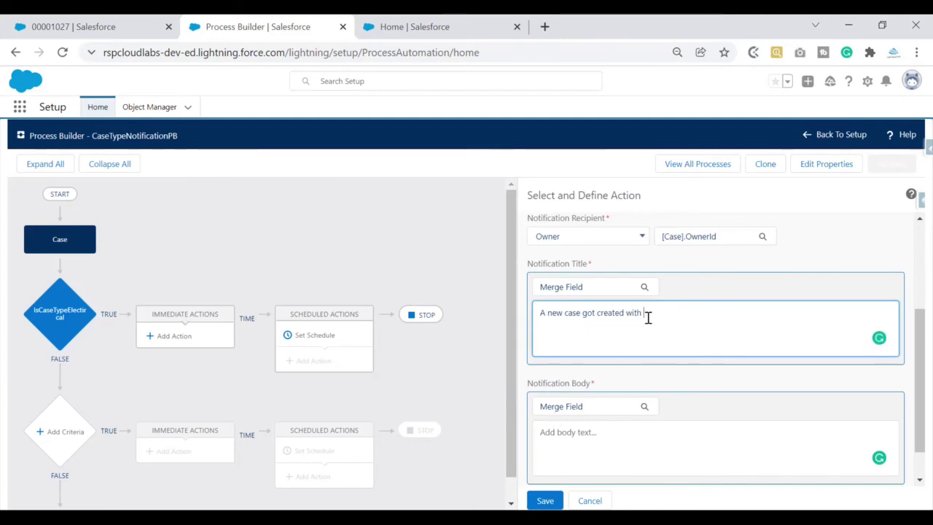
text(case)
key(BackSpace)
click(605, 288)
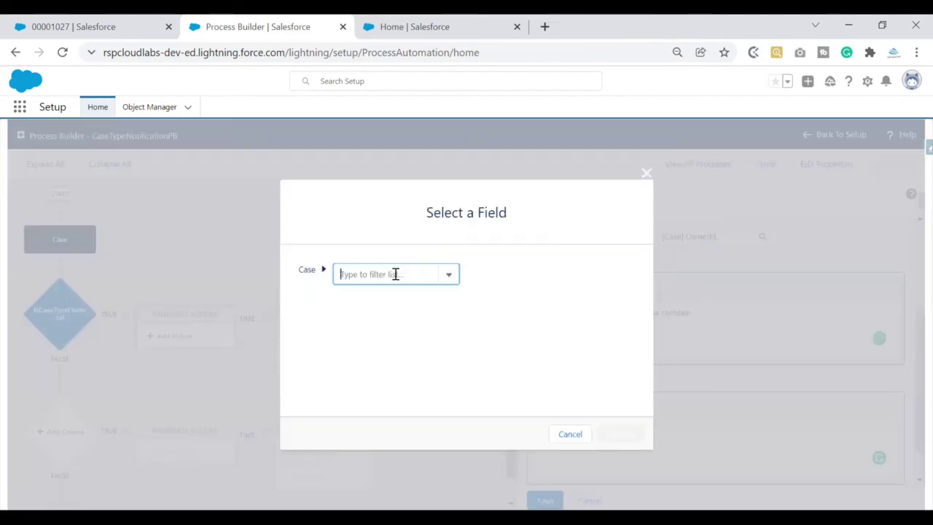
text(case)
click(646, 175)
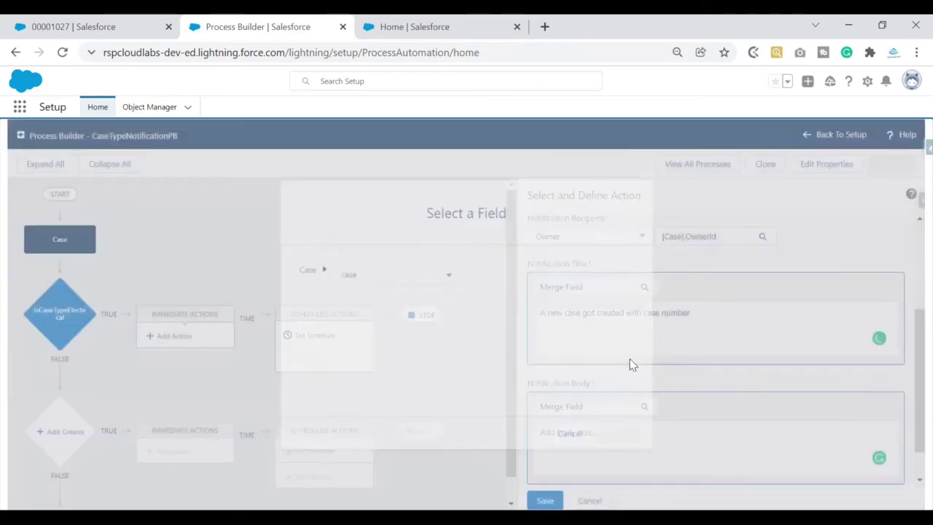
Add the Case object's Case Number merge field at the end of the notification title.
click(599, 289)
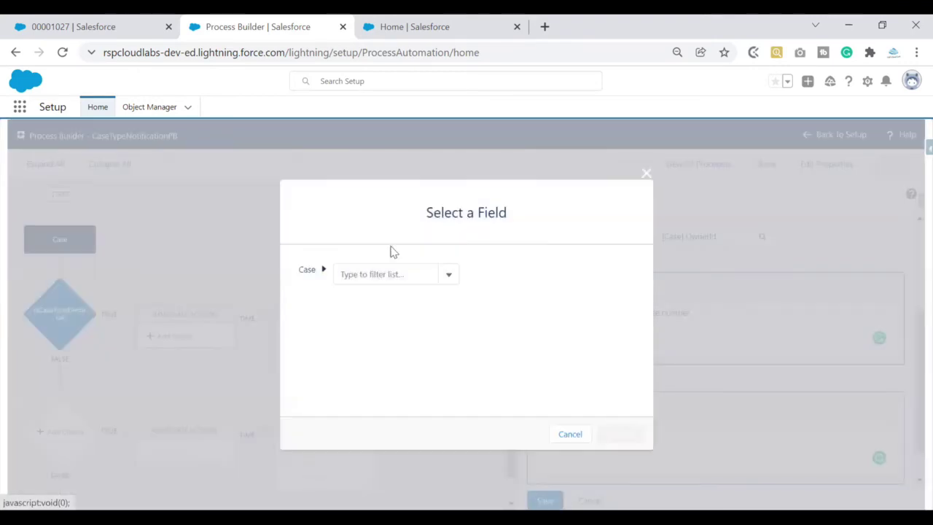
text(case)
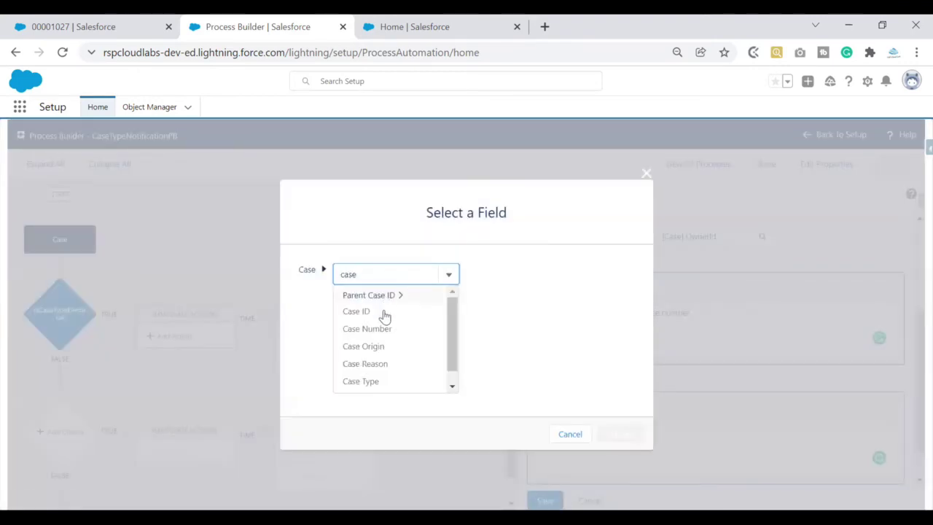
click(385, 329)
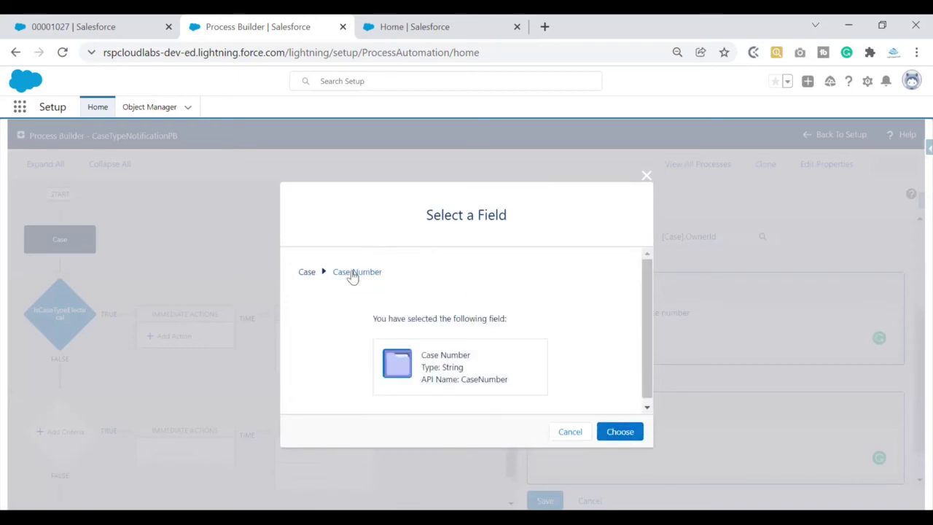
click(619, 433)
click(618, 433)
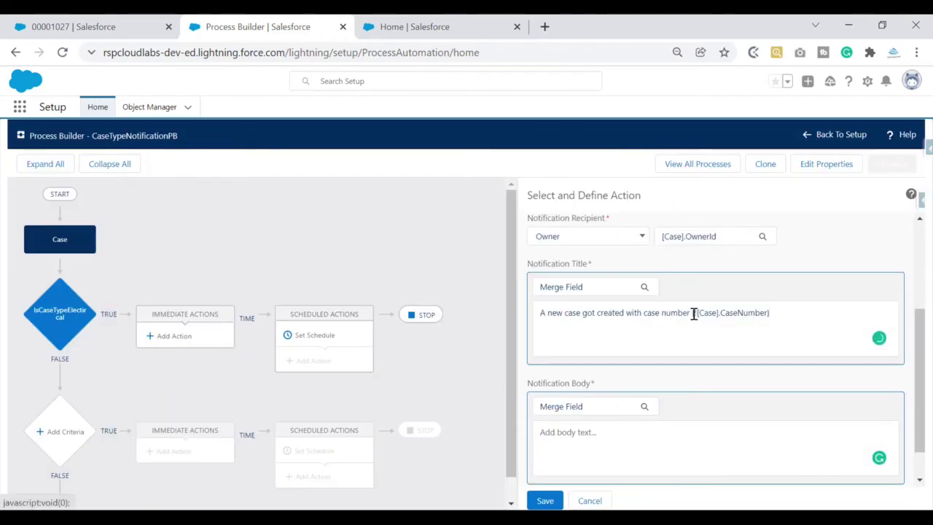
drag(694, 313, 771, 313)
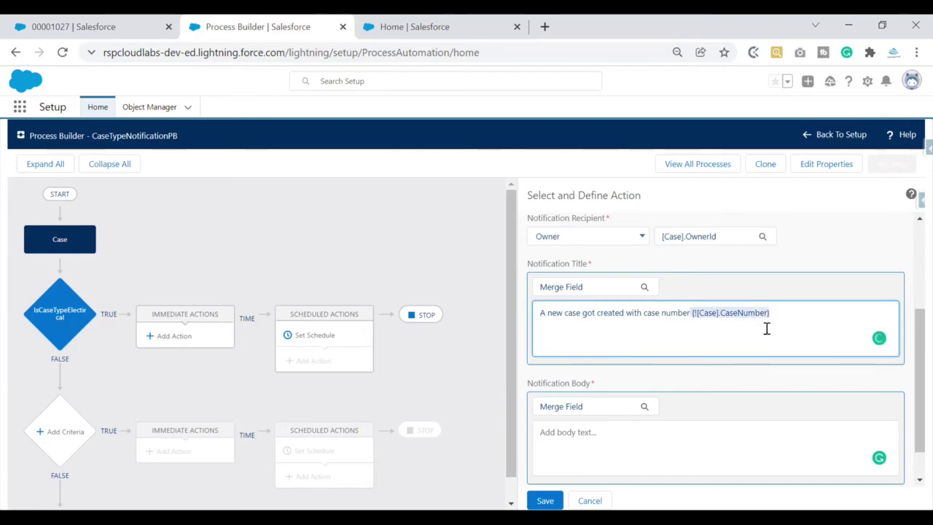
scroll(875, 335, down, 1)
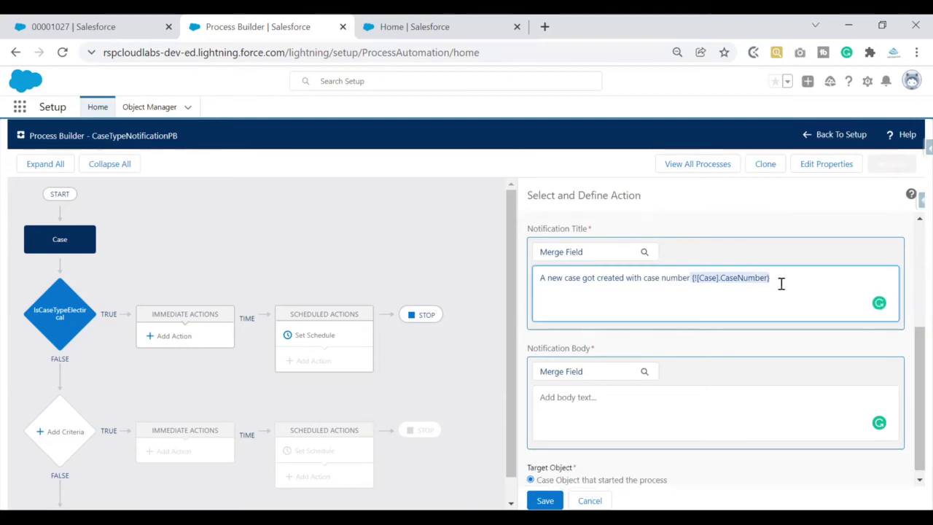
click(780, 278)
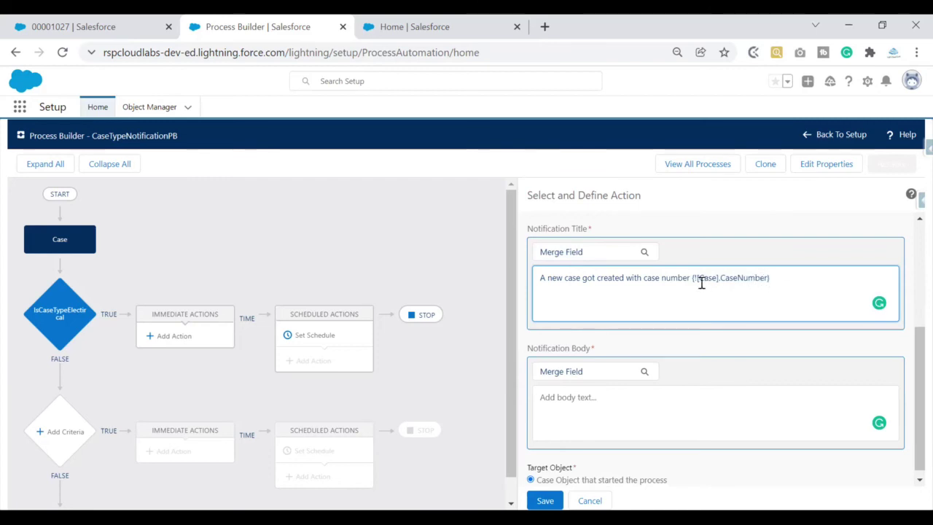
Write the notification body on three lines: "Hey Trailblazer!!", "have a look at the new case." and "subject:".
scroll(875, 350, down, 1)
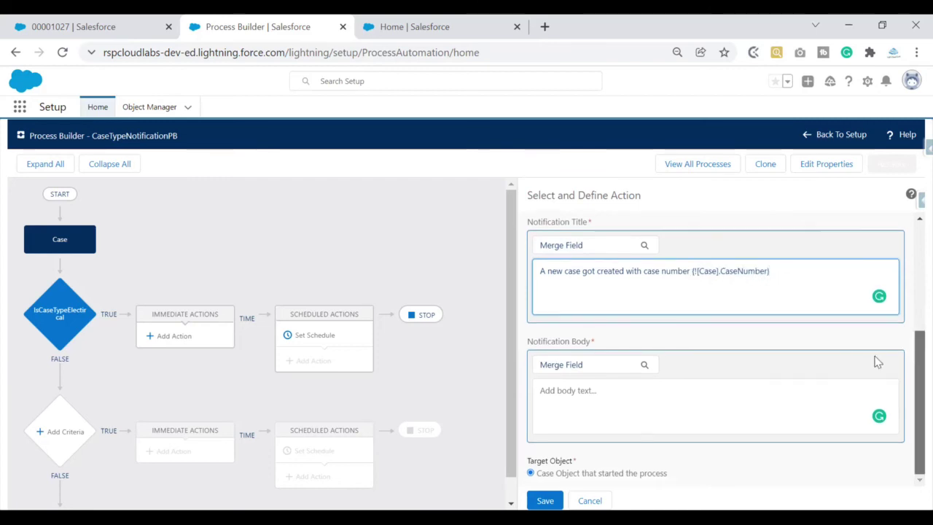
click(661, 393)
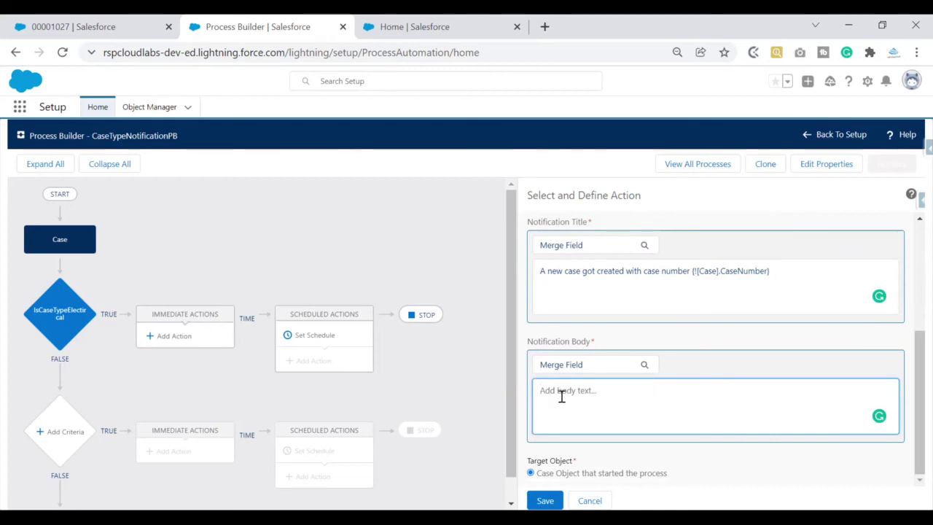
text(Hey Tea)
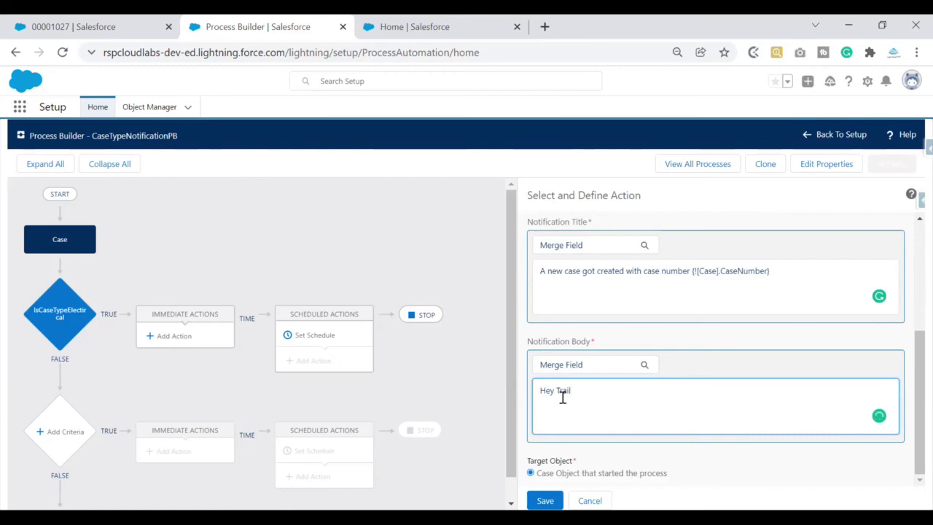
text(ilblazer!!)
key(Return)
text(have a look at the new case.)
key(Return)
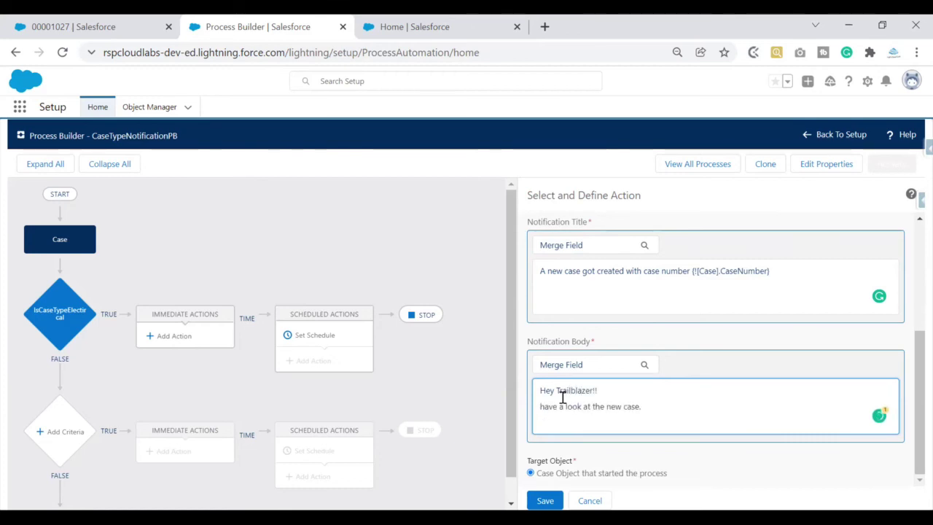
text(sub)
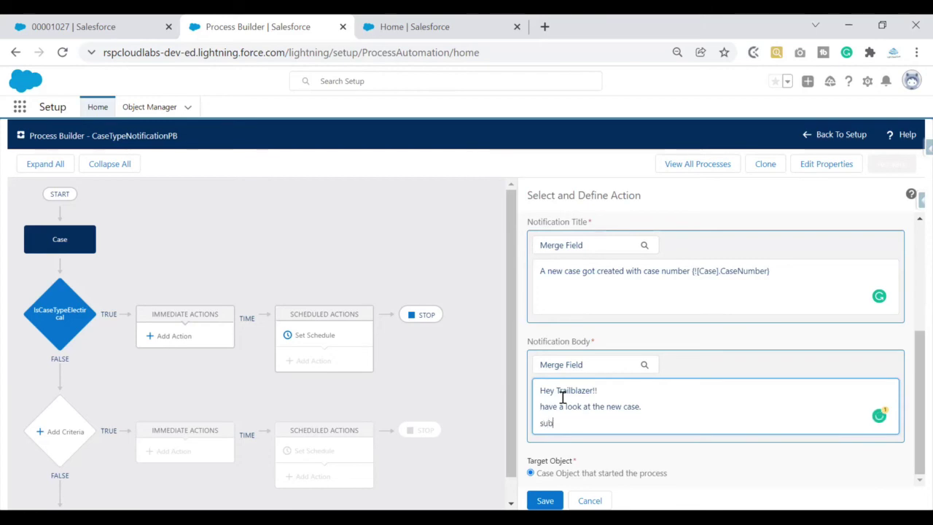
text(ject:)
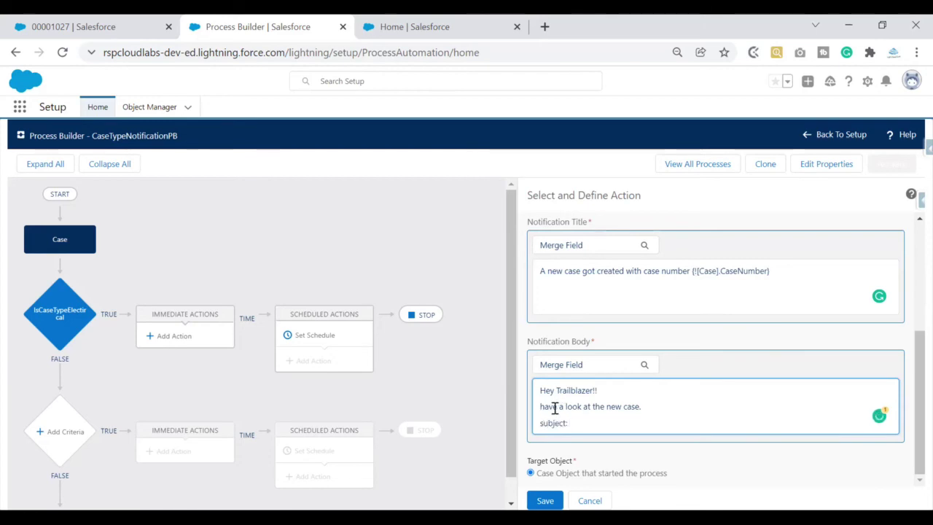
Add the Case object's Subject merge field after "subject:" in the notification body.
click(605, 370)
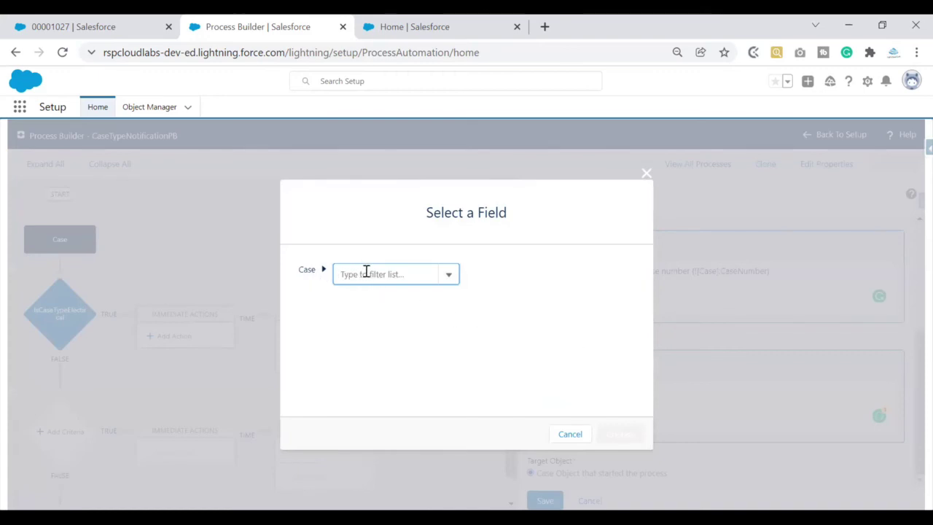
text(subject)
click(358, 298)
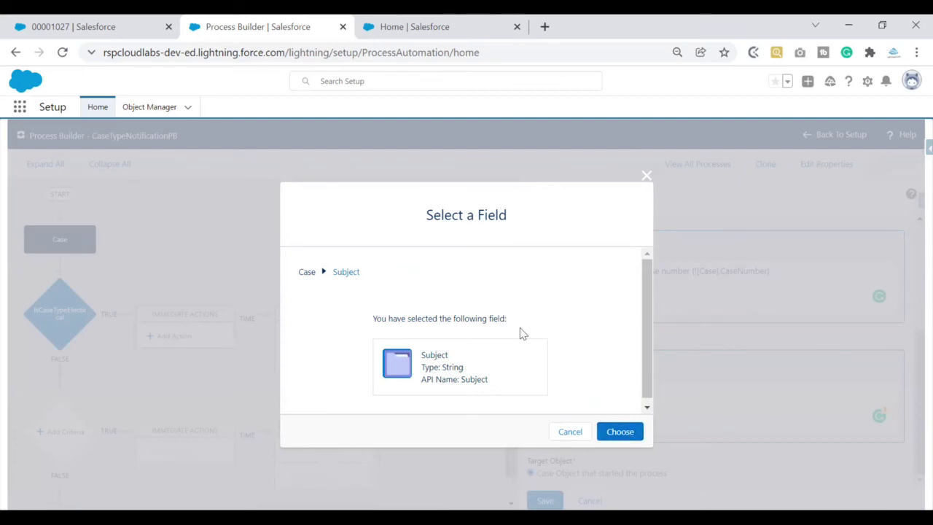
click(619, 431)
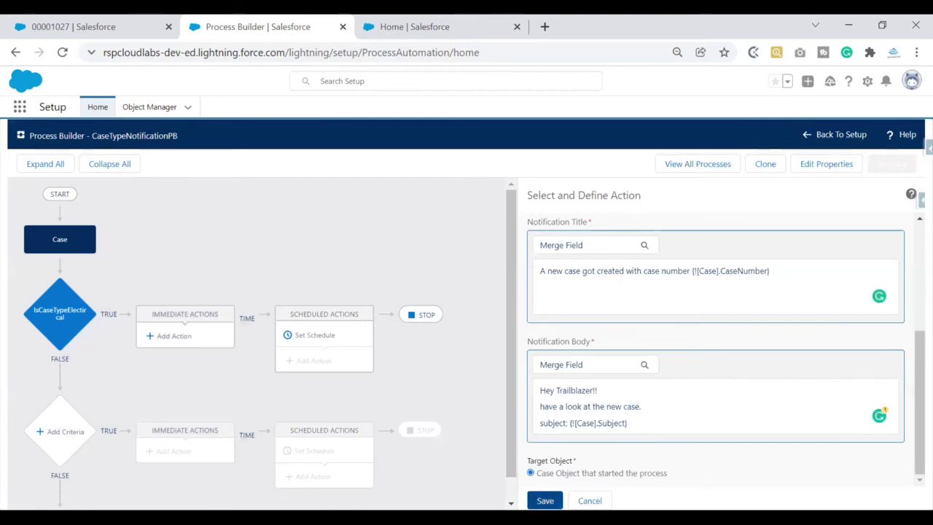
Save the notification action and activate the CaseTypeNotificationPB process.
click(545, 500)
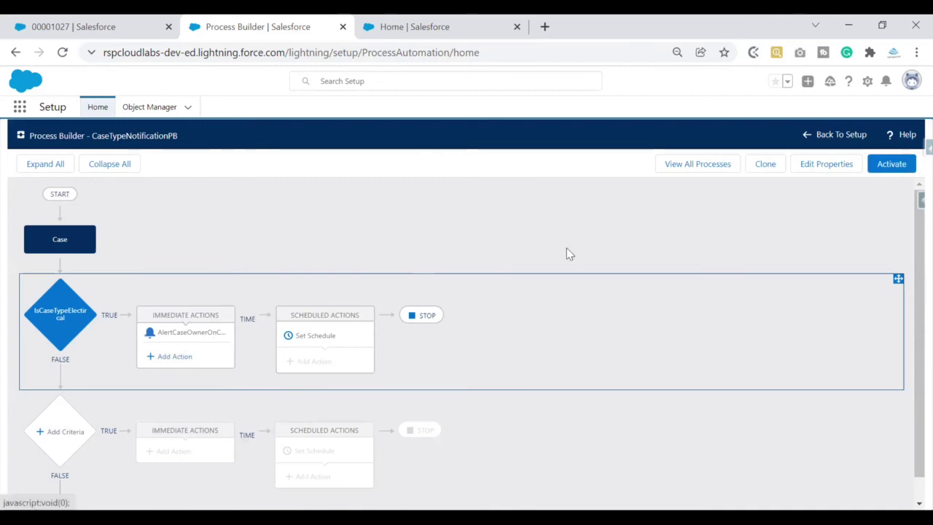
click(892, 164)
click(616, 377)
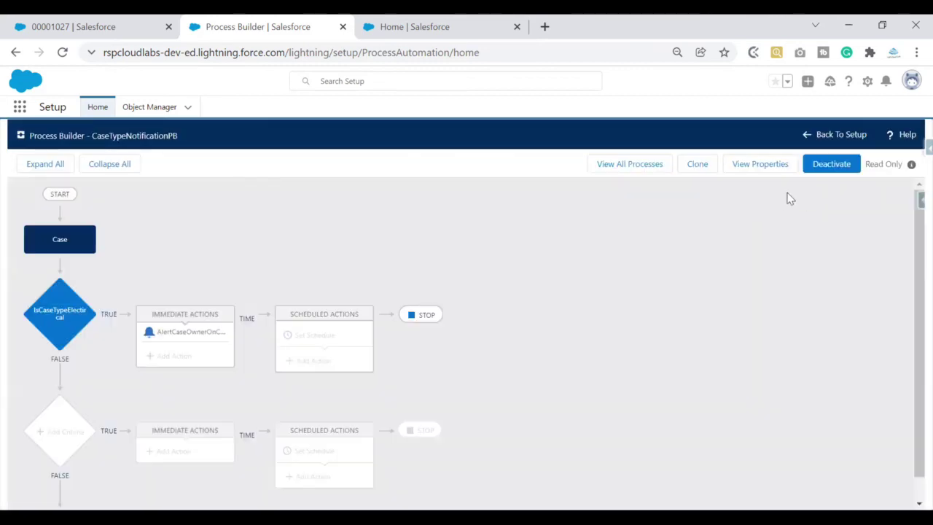
Start a new case in the Service app with case origin Phone and type Electrical.
click(104, 26)
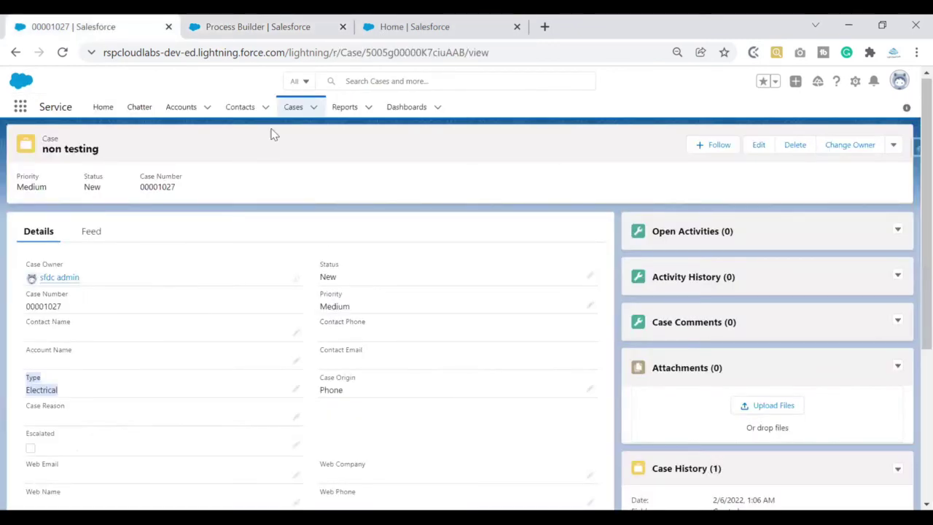
click(301, 109)
click(829, 145)
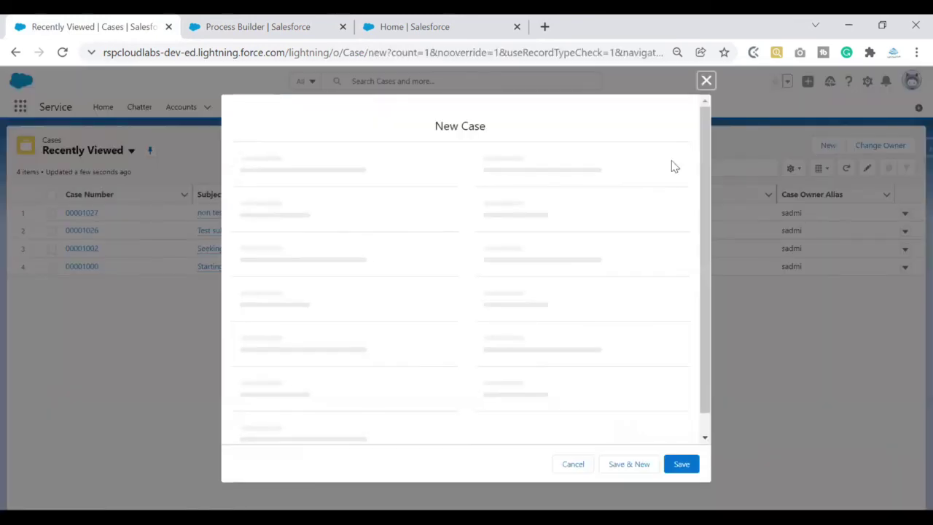
click(497, 275)
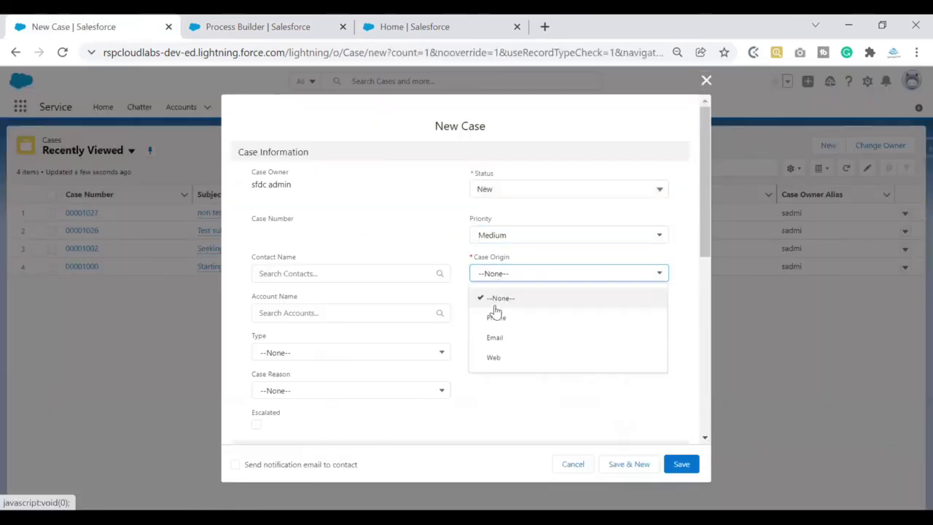
click(496, 317)
click(296, 357)
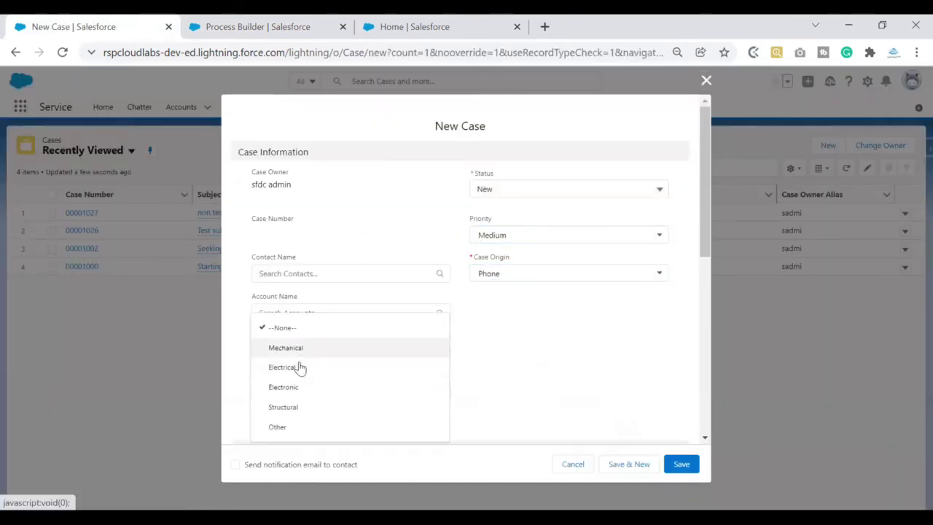
click(306, 366)
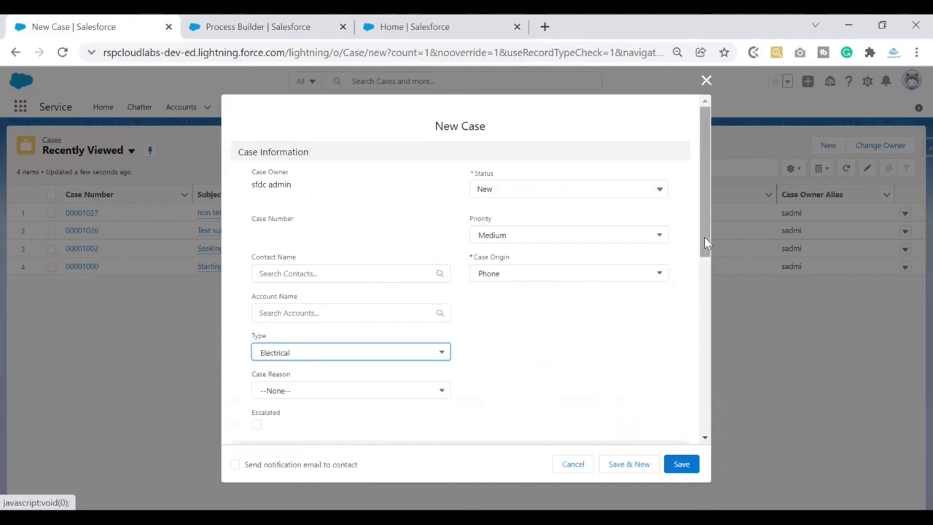
Enter "Electrical system is down. need urgent assistance." as the new case's subject.
drag(704, 237, 704, 431)
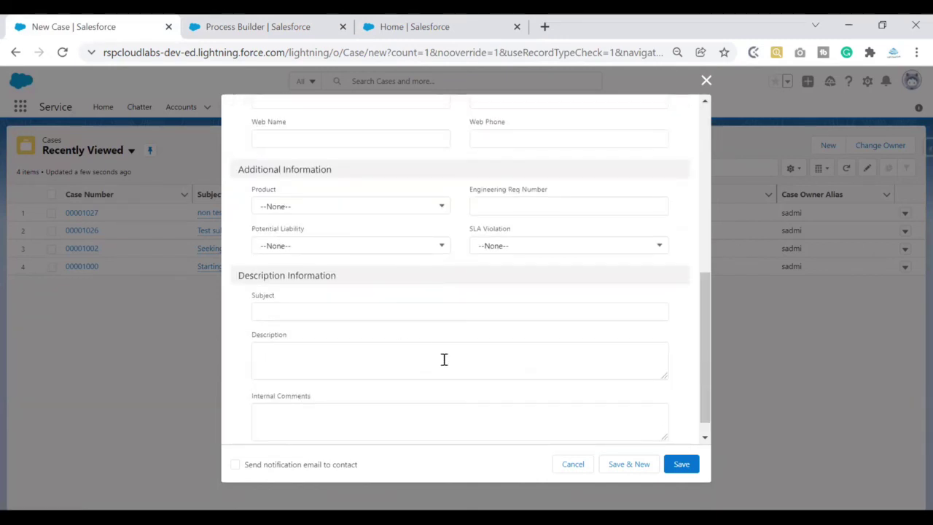
click(457, 315)
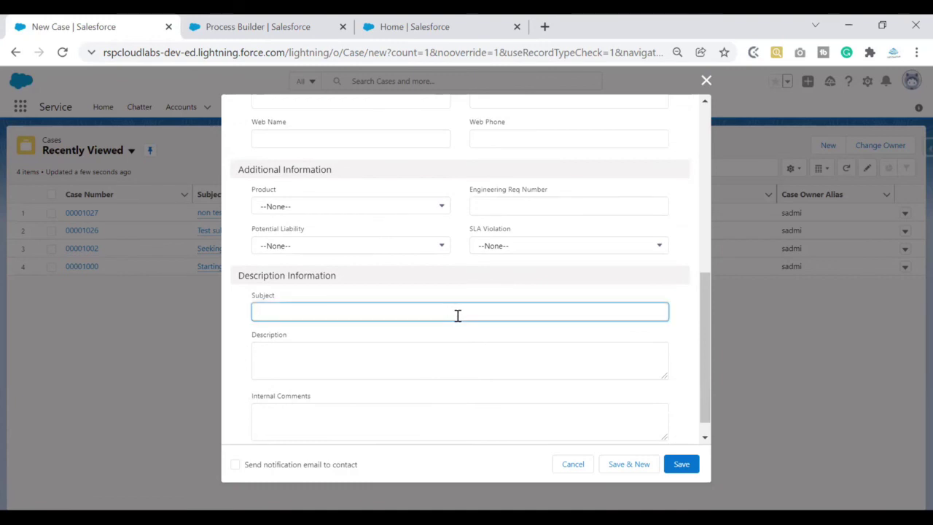
text(Electrical system is down. need urgent assistance.)
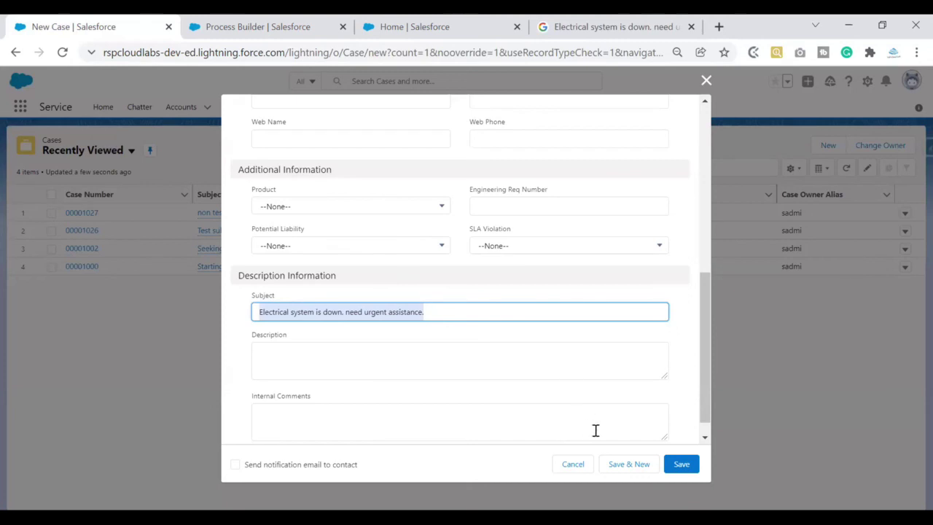
drag(702, 337, 680, 384)
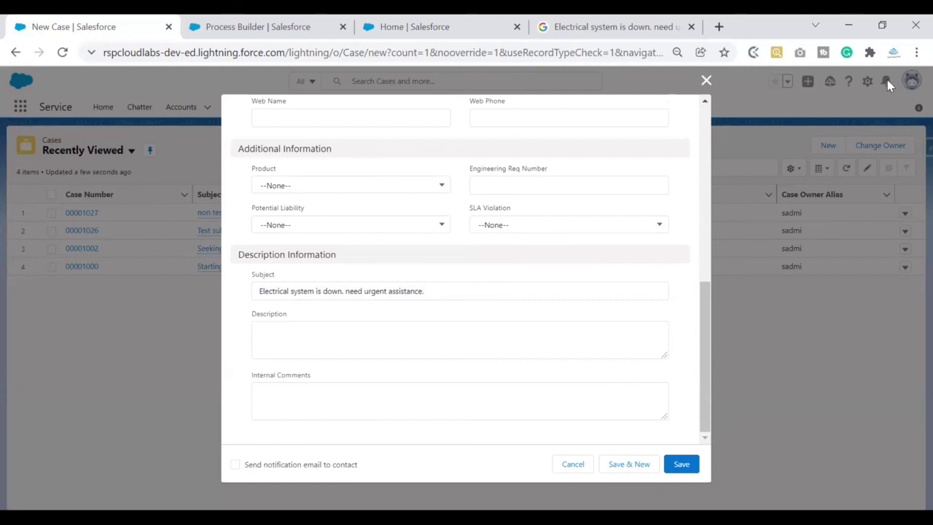
Review the new case's type and origin, and save the case.
drag(714, 298, 581, 182)
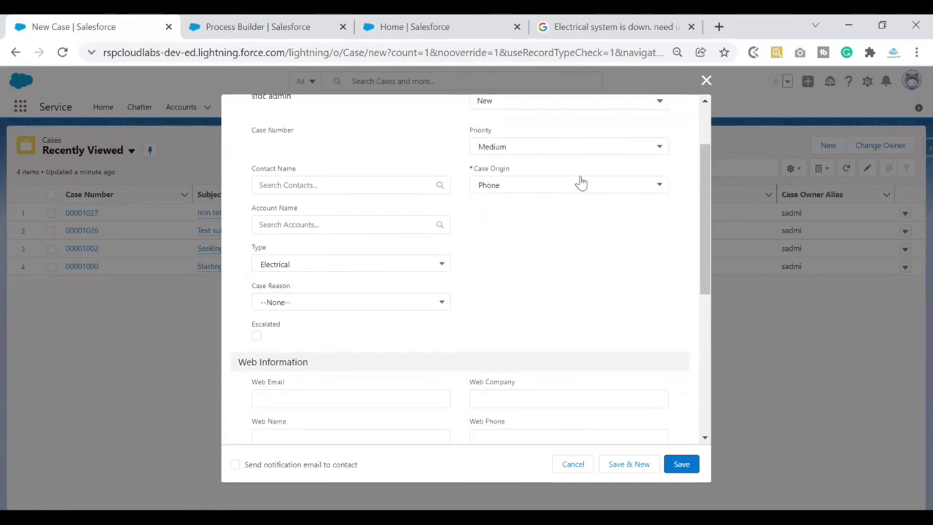
double_click(264, 246)
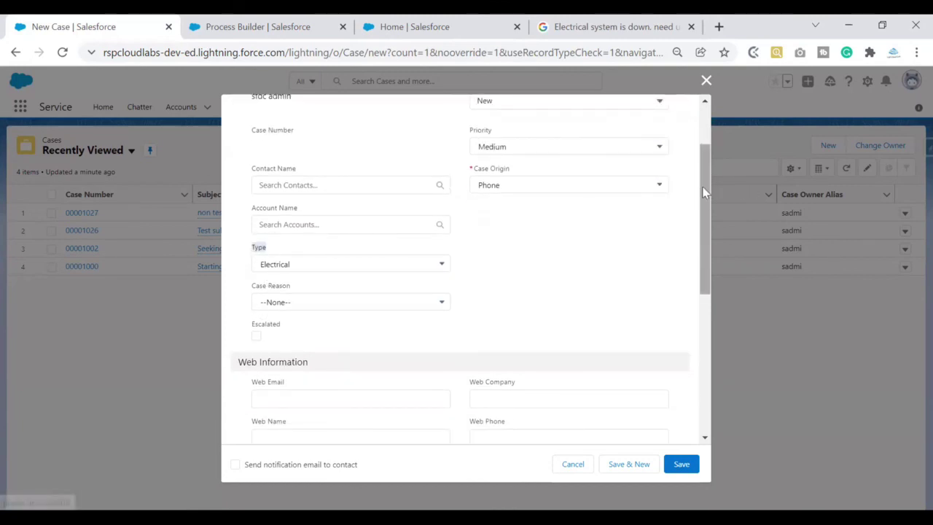
drag(704, 191, 692, 332)
scroll(692, 331, down, 2)
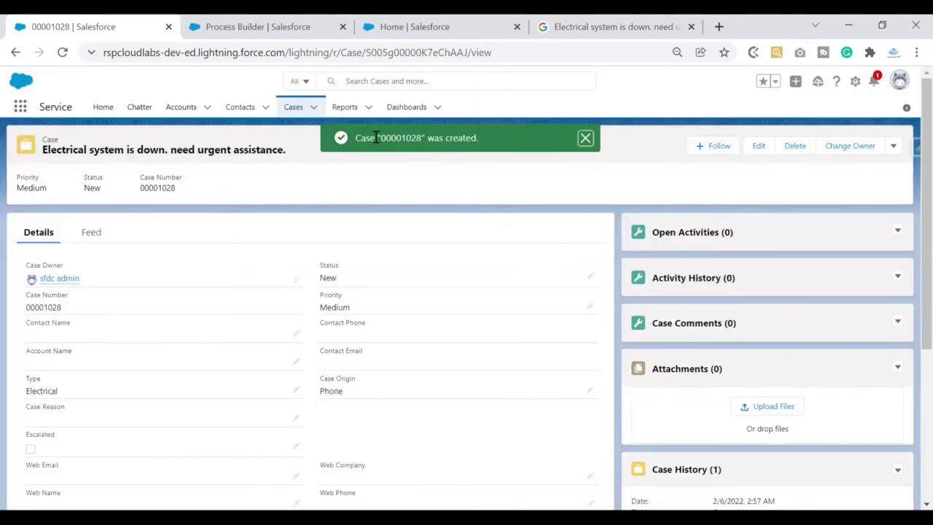
drag(375, 138, 492, 141)
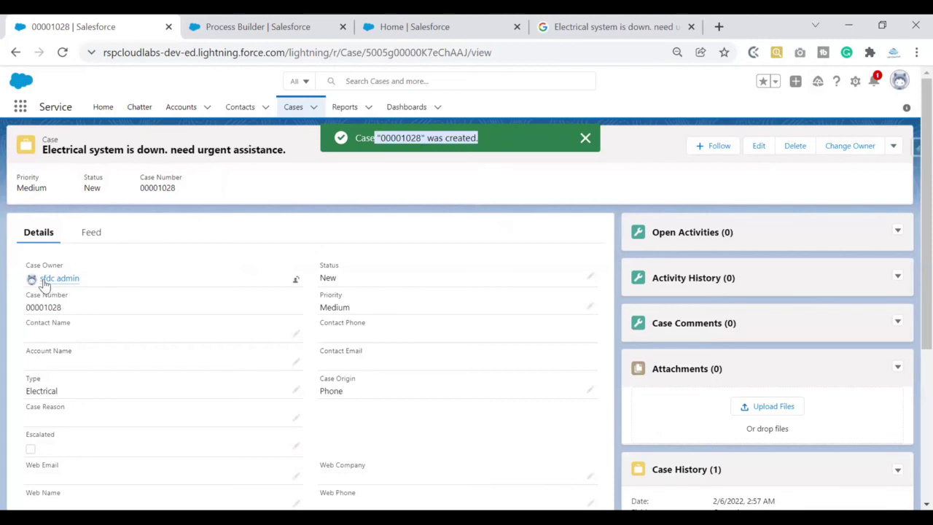
Open the notifications and compare the new case's notification with the case owner, case number and subject on the record.
mouse_move(67, 281)
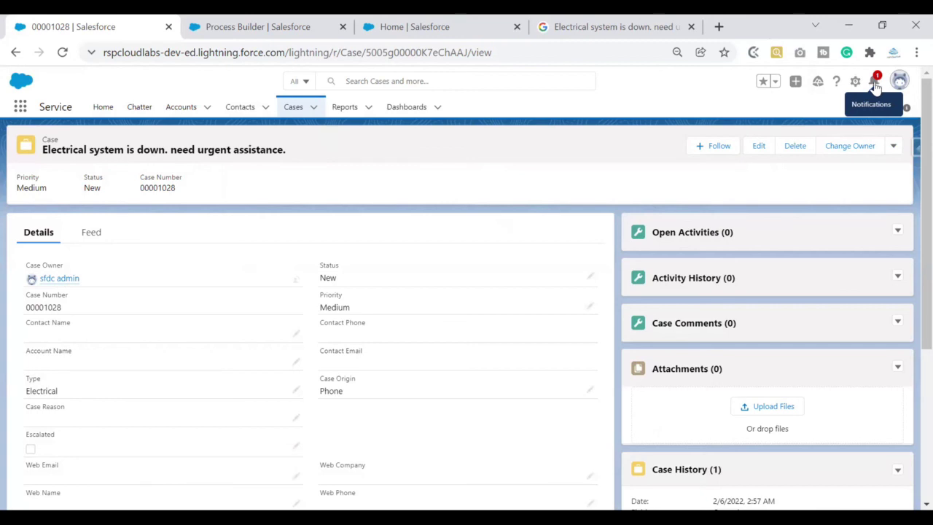
click(875, 85)
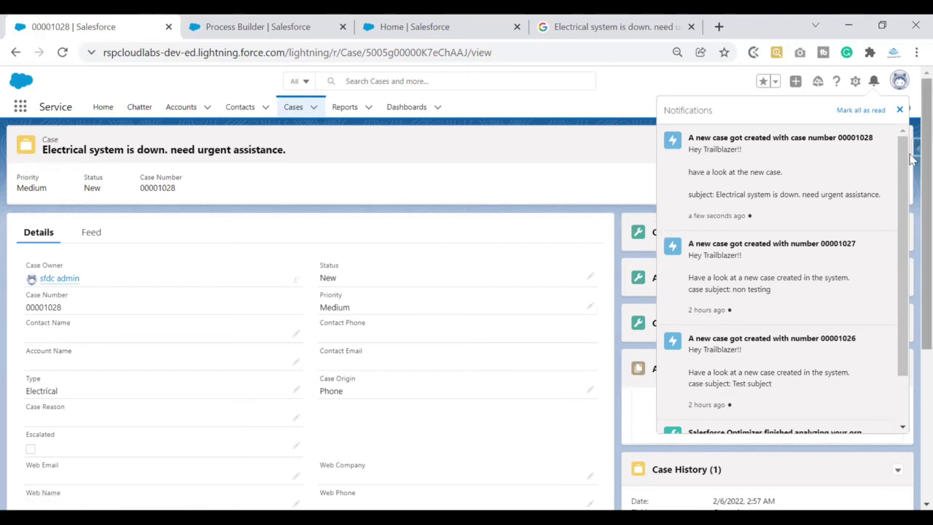
scroll(449, 248, down, 2)
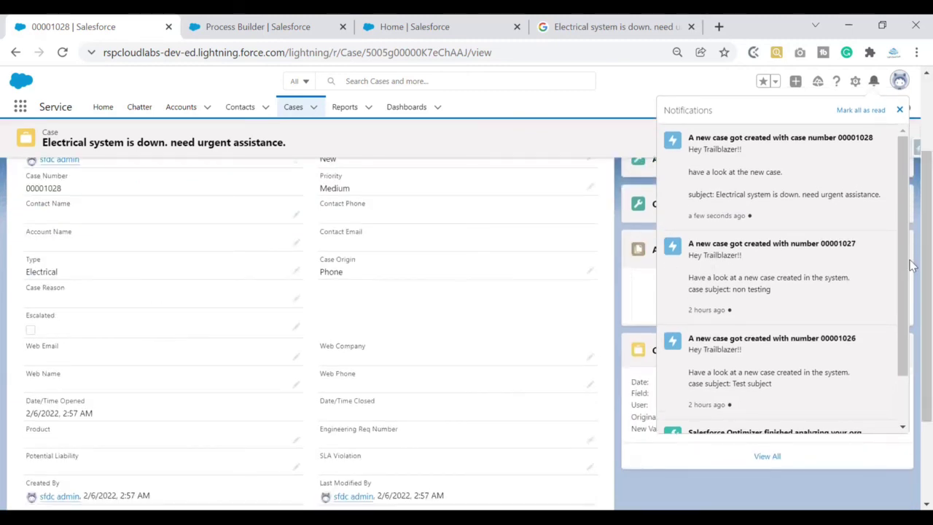
drag(912, 267, 911, 330)
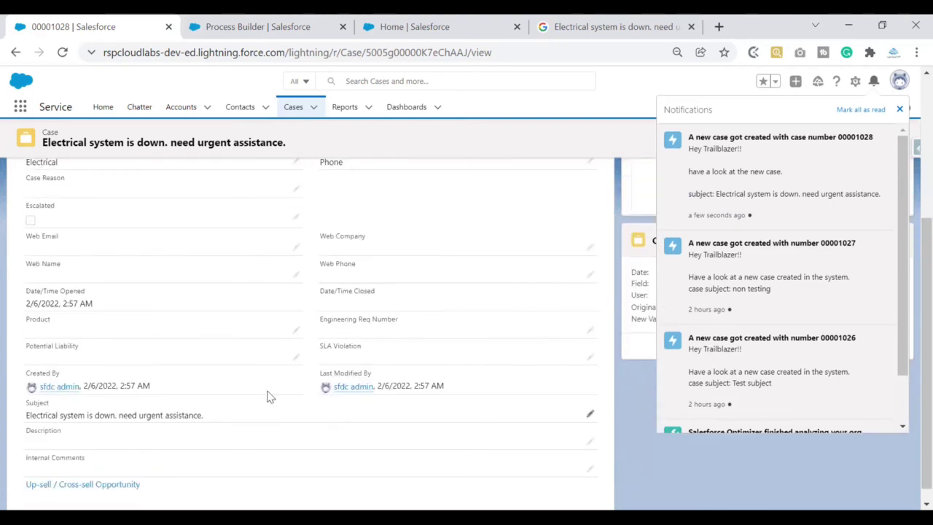
drag(211, 417, 29, 417)
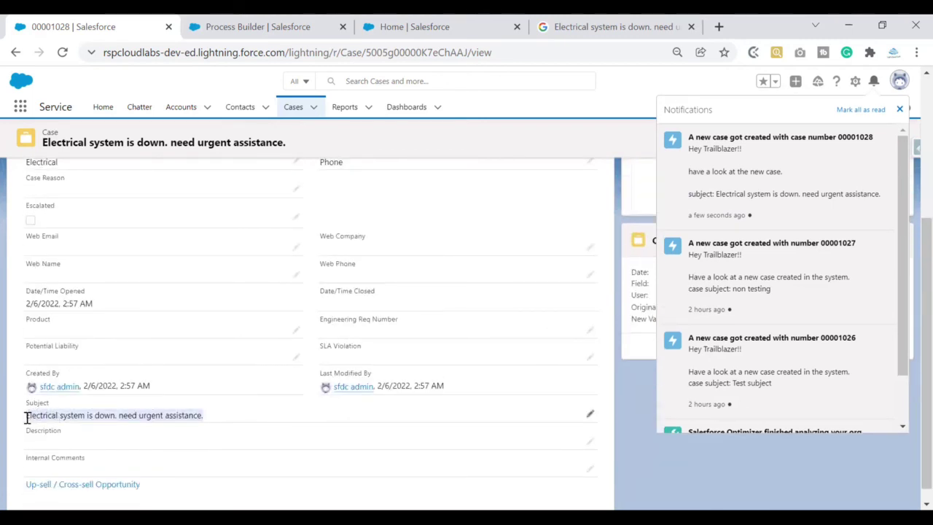
scroll(913, 285, up, 2)
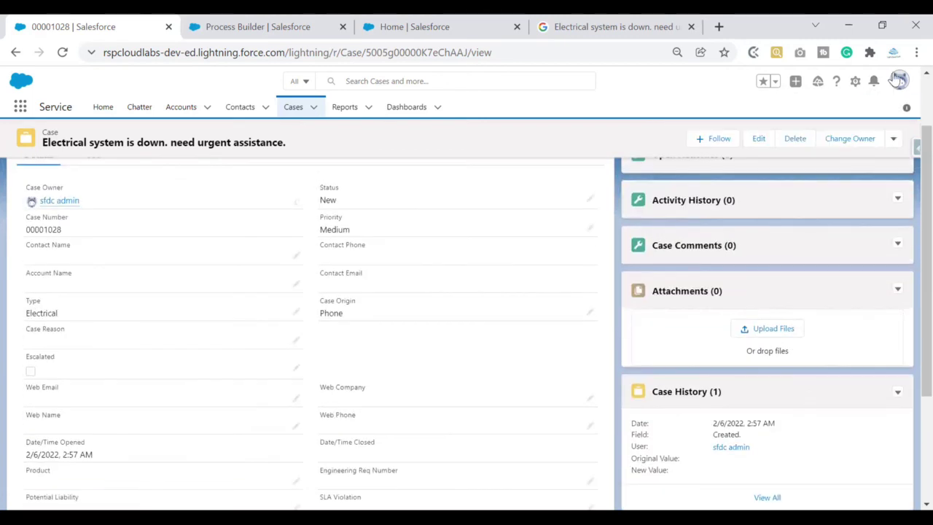
click(874, 81)
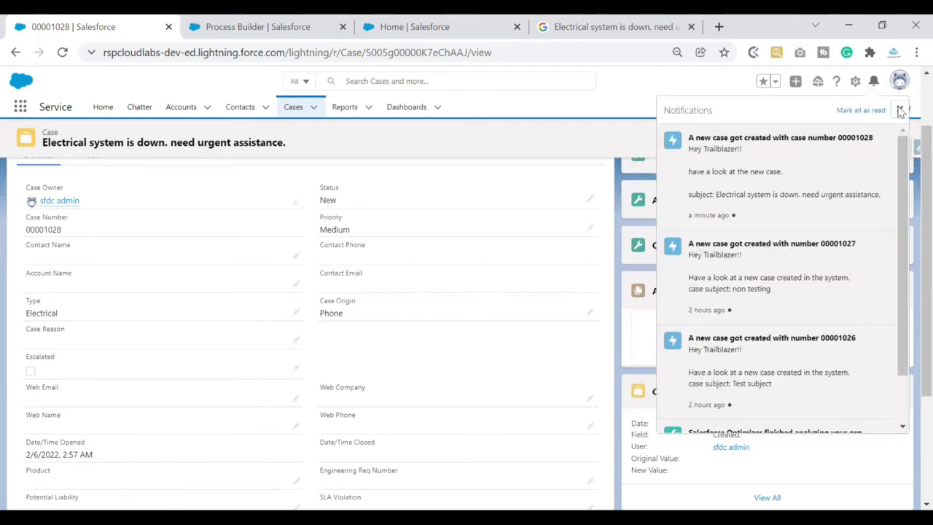
click(900, 110)
click(873, 81)
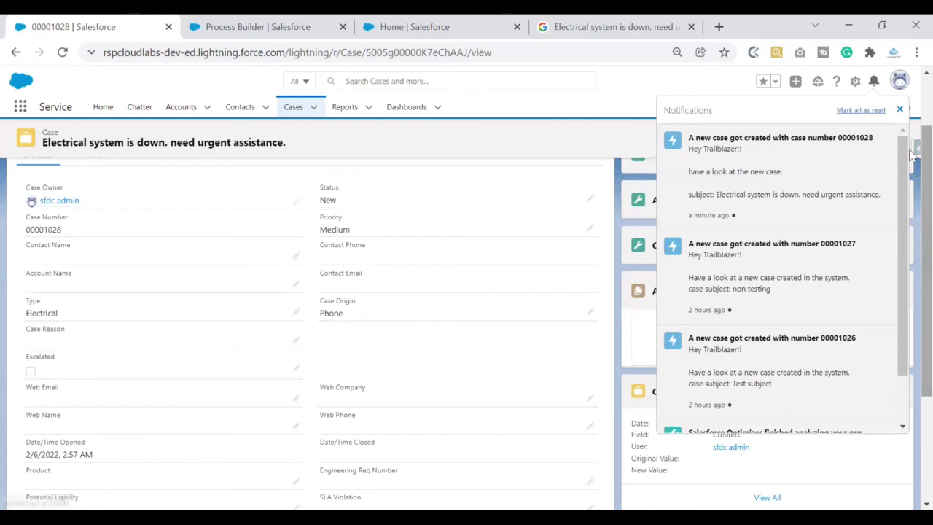
scroll(913, 153, up, 2)
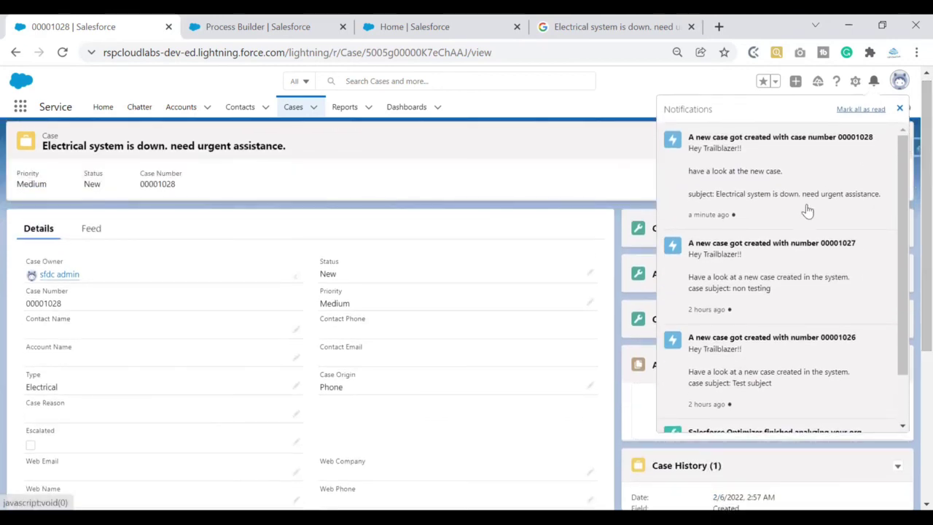